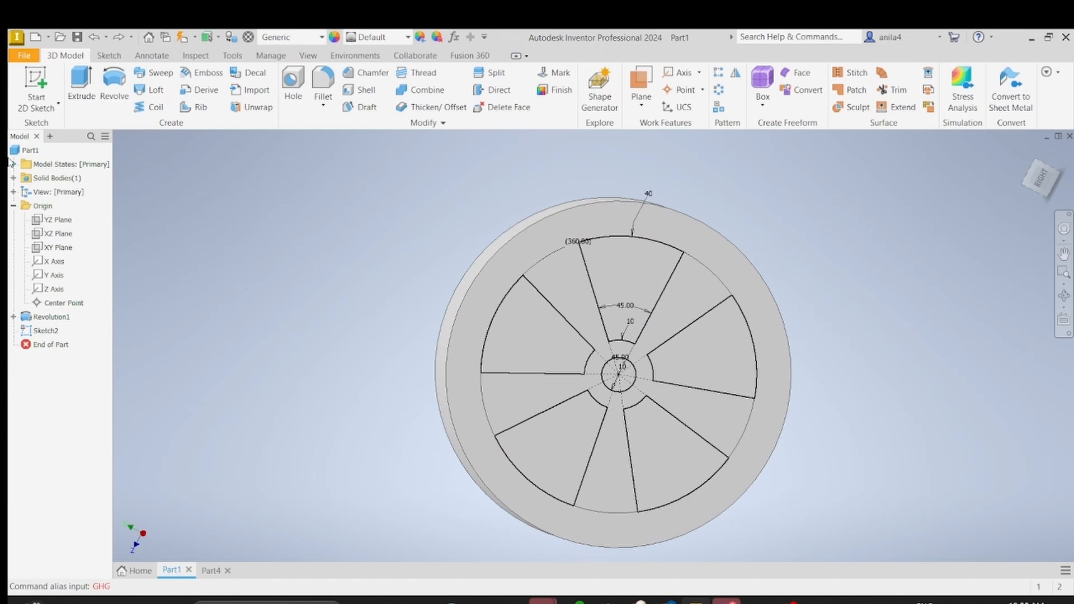
Step: Extrude-cut the five wedge-shaped spoke openings and the central circle through all of the wheel
click(86, 98)
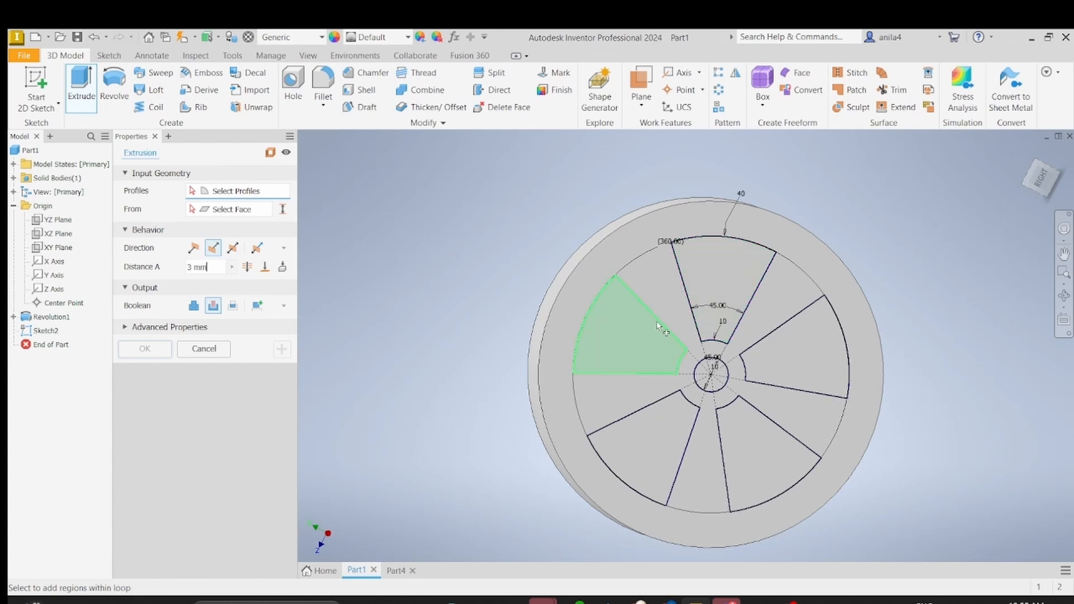
click(630, 337)
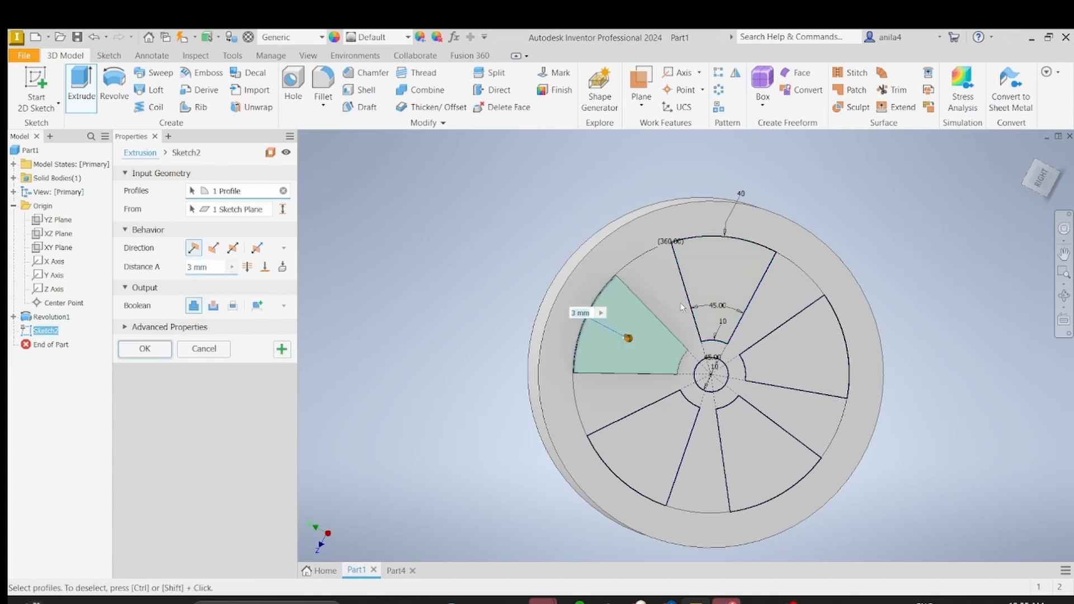
click(733, 283)
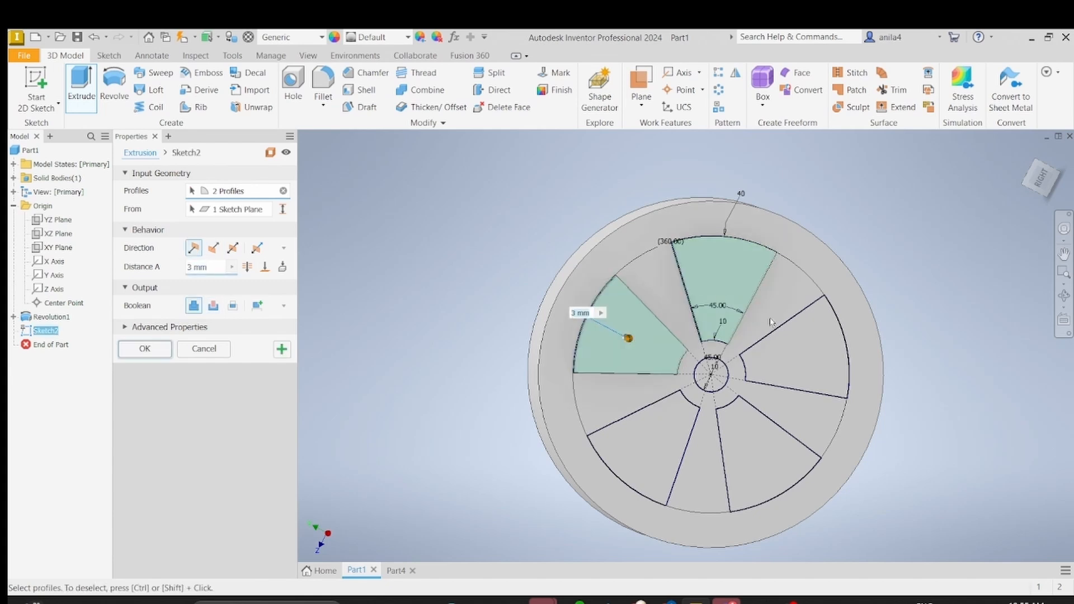
click(809, 342)
click(784, 464)
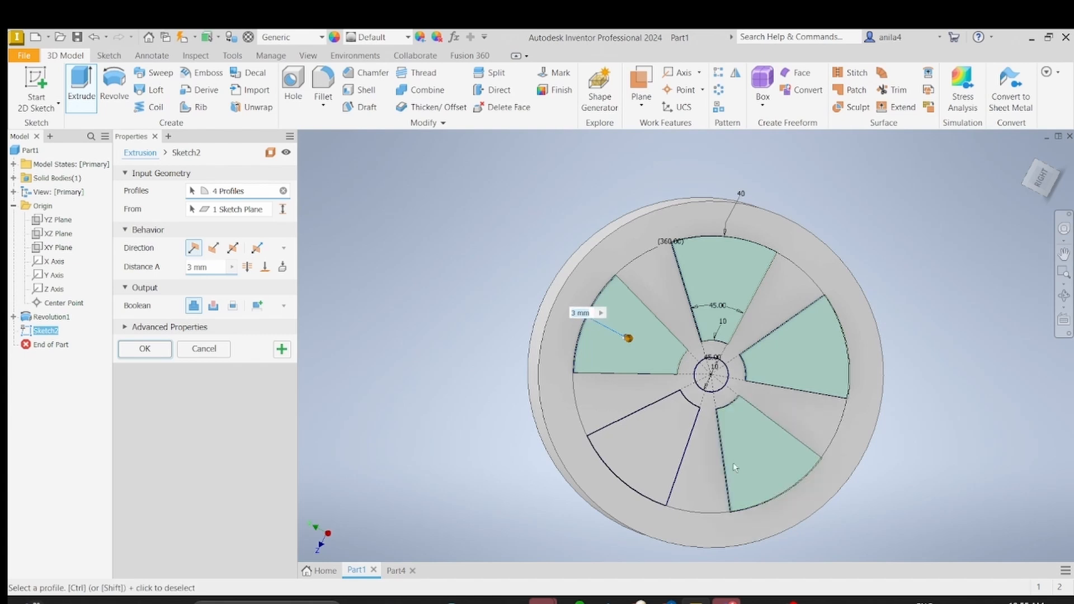
click(649, 448)
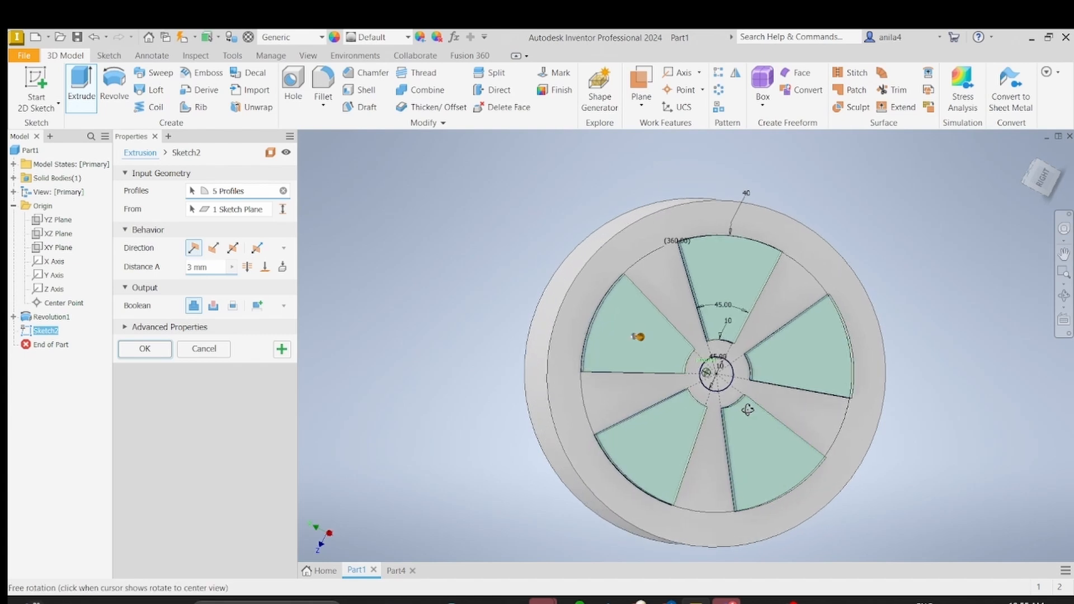
scroll(733, 380, up, 3)
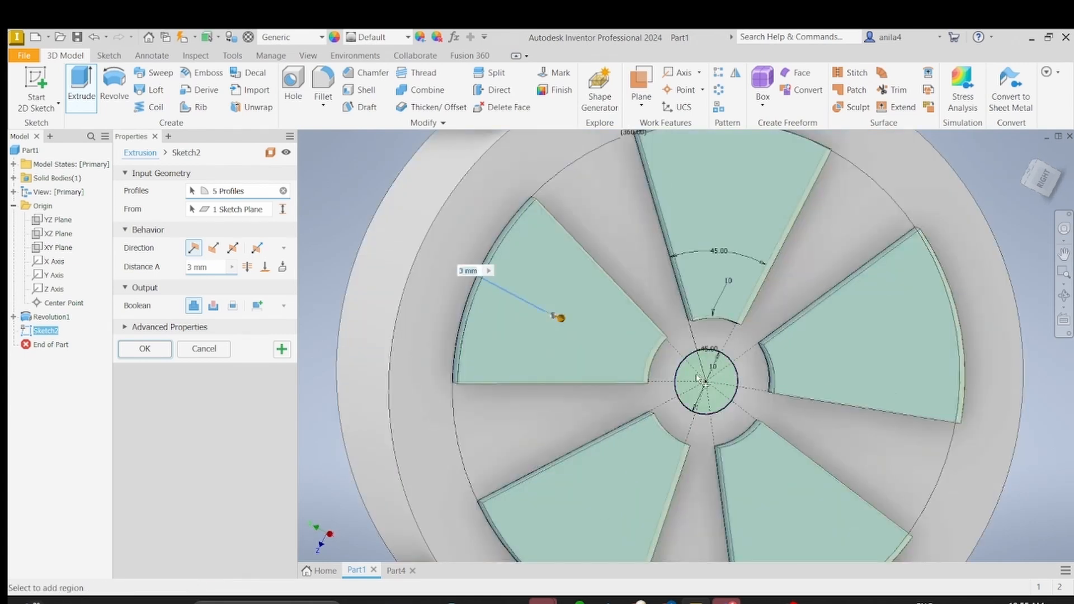
click(717, 382)
scroll(717, 382, down, 3)
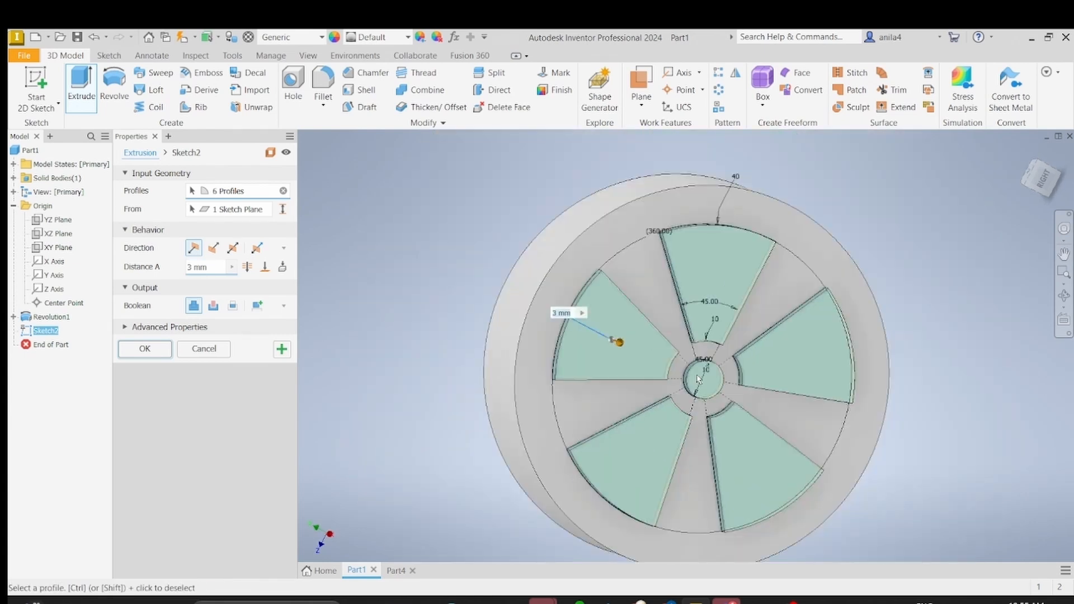
click(251, 274)
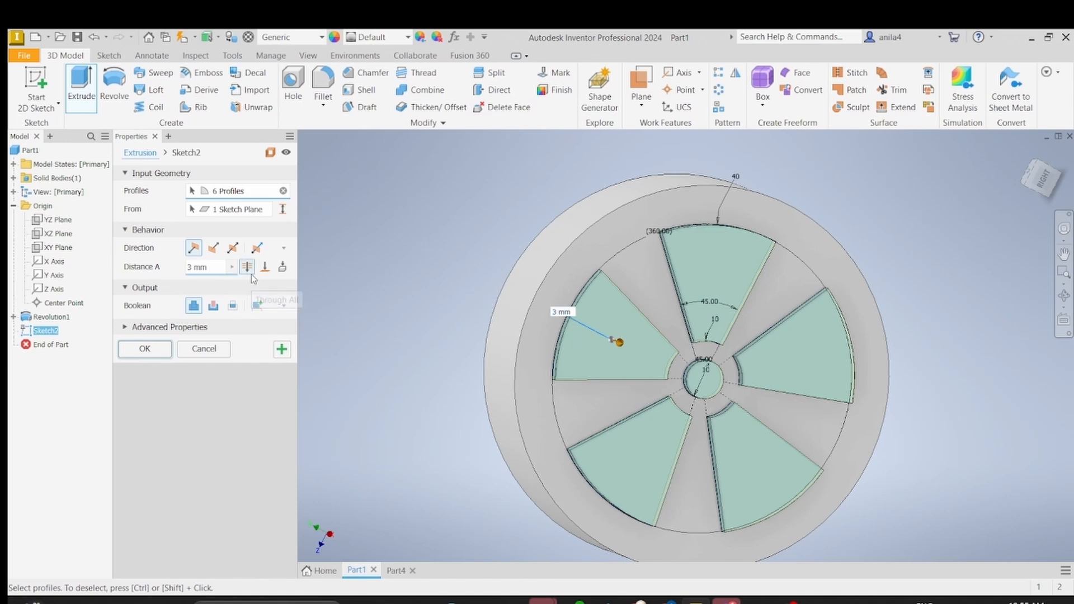
click(136, 350)
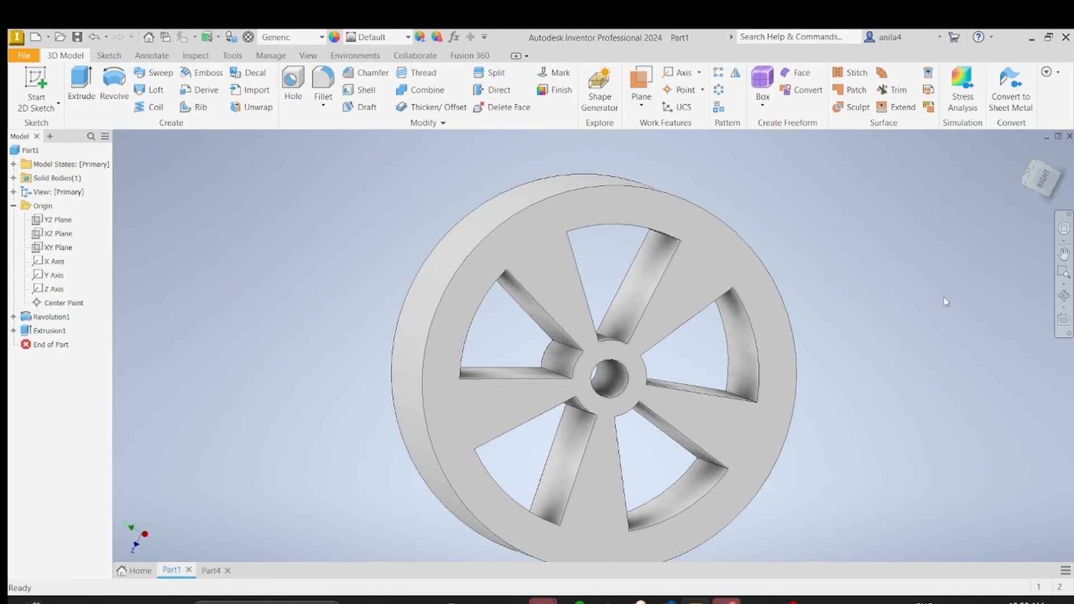
Step: Start a chamfer and select the four edges of one wedge opening on the wheel's first face
shift+middle_drag(944, 297, 518, 270)
shift+middle_drag(777, 307, 913, 288)
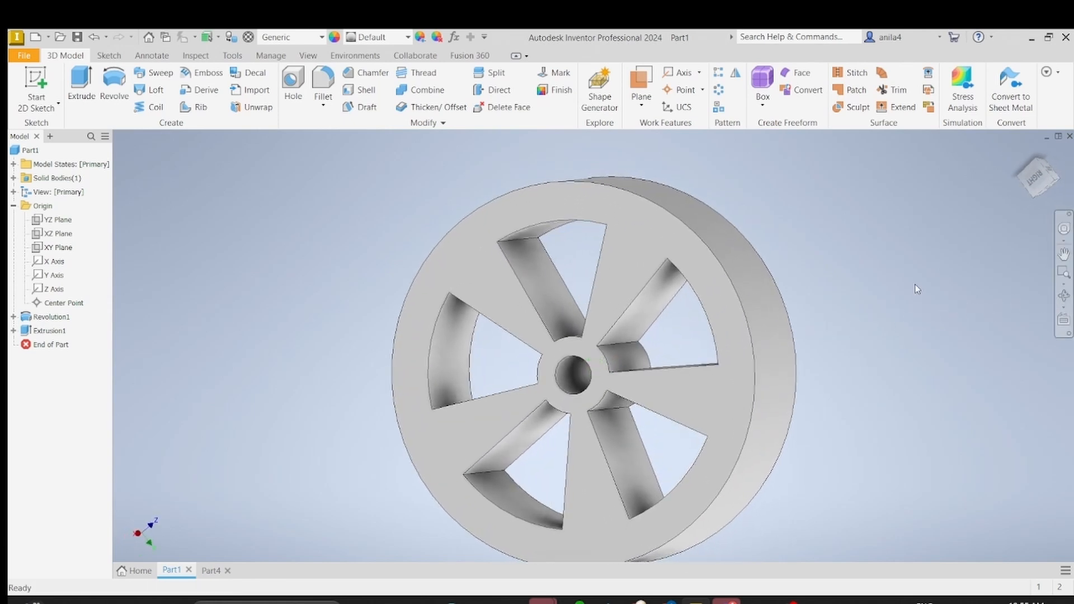
click(371, 74)
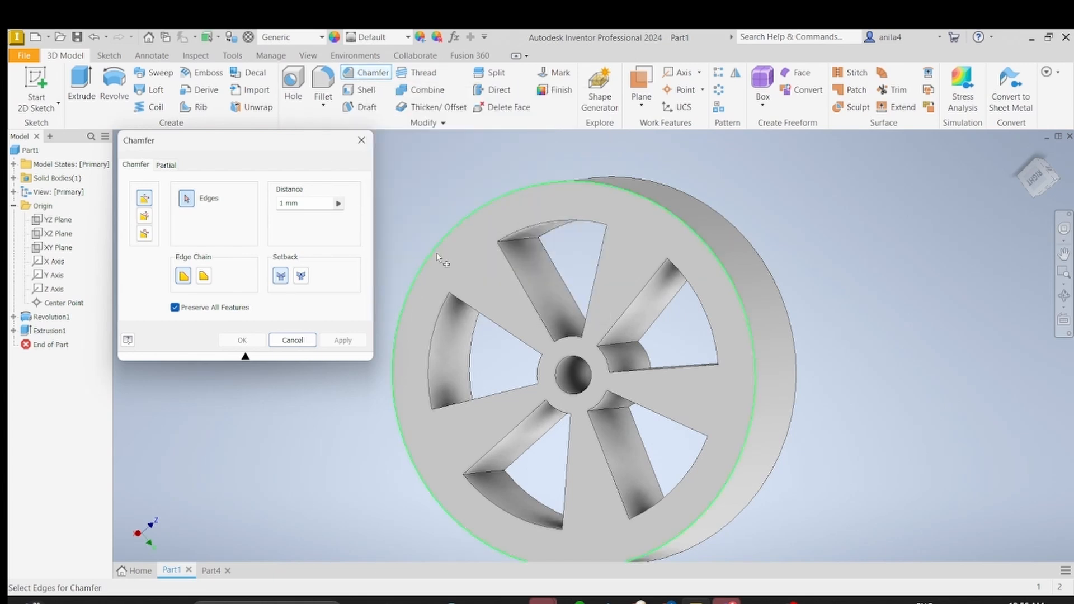
click(567, 222)
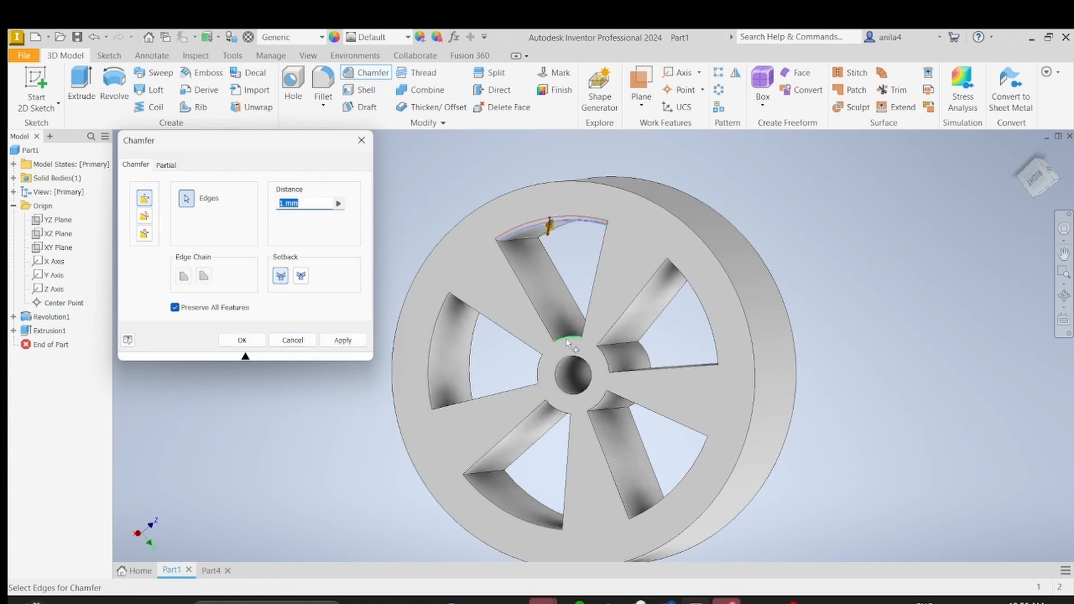
click(534, 308)
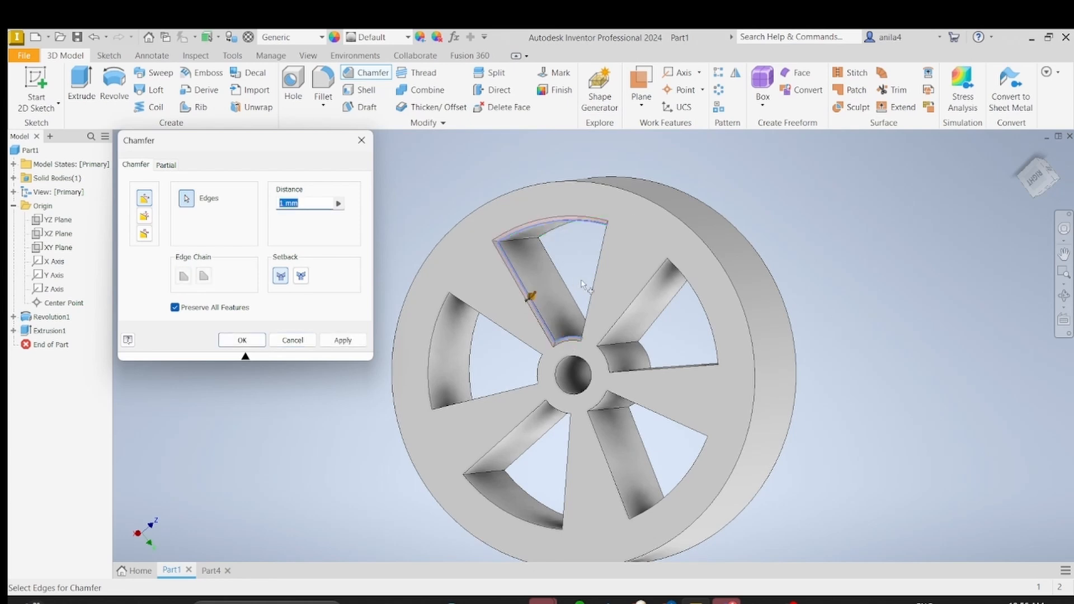
click(597, 285)
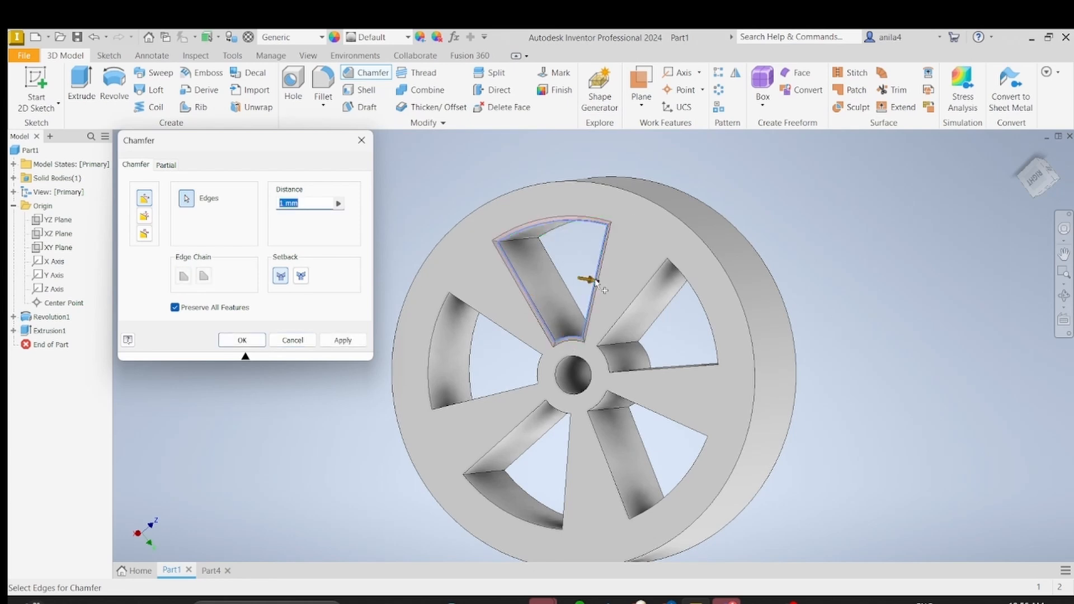
Step: Add the edges of the next two wedge openings on the same face to the chamfer selection
click(646, 289)
click(696, 307)
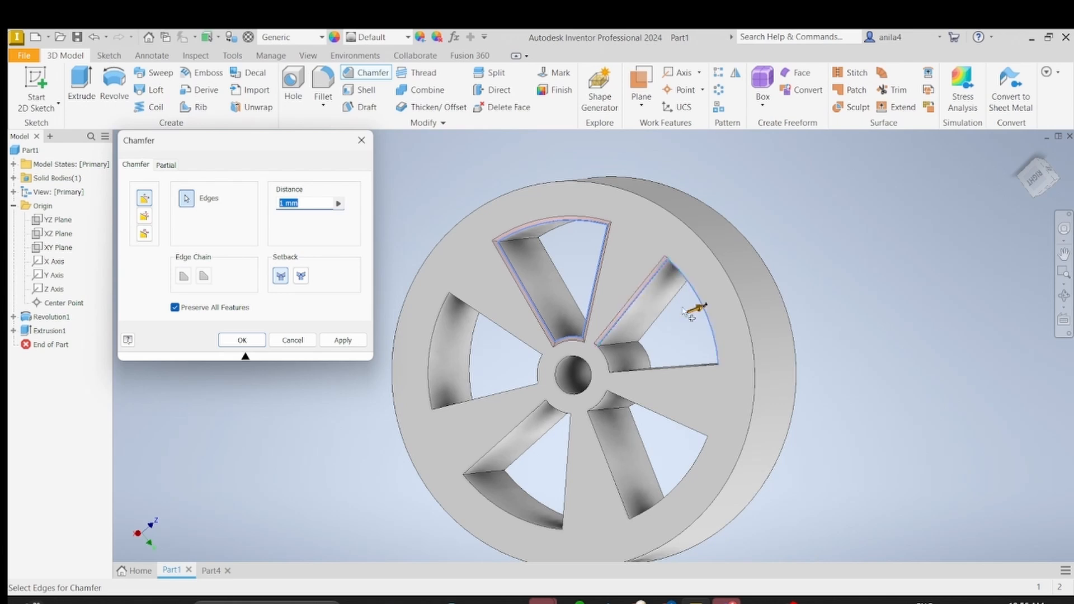
click(662, 368)
click(618, 395)
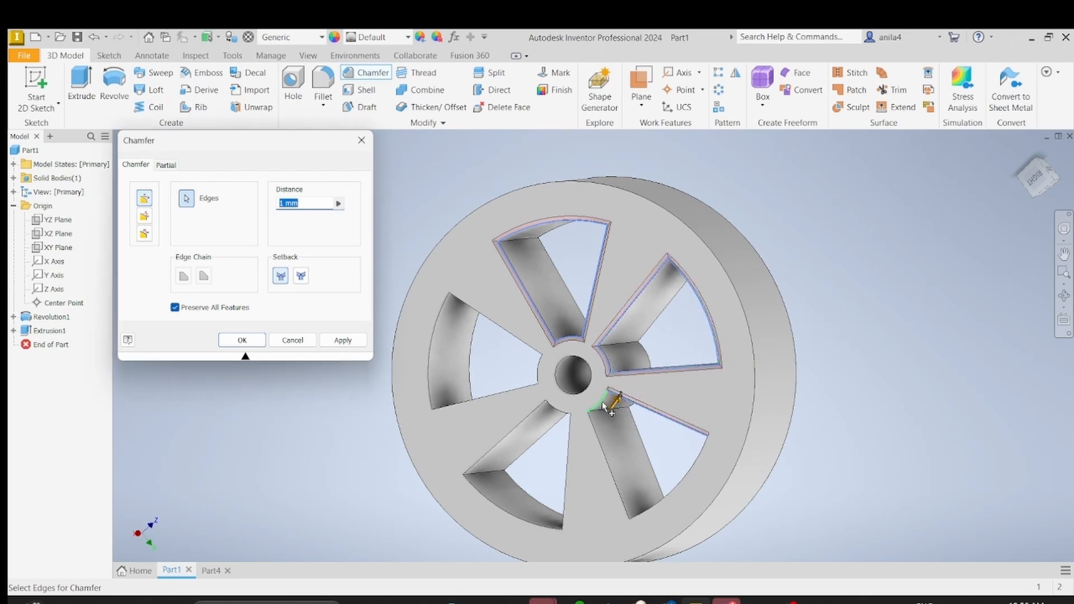
click(604, 404)
click(601, 431)
click(694, 486)
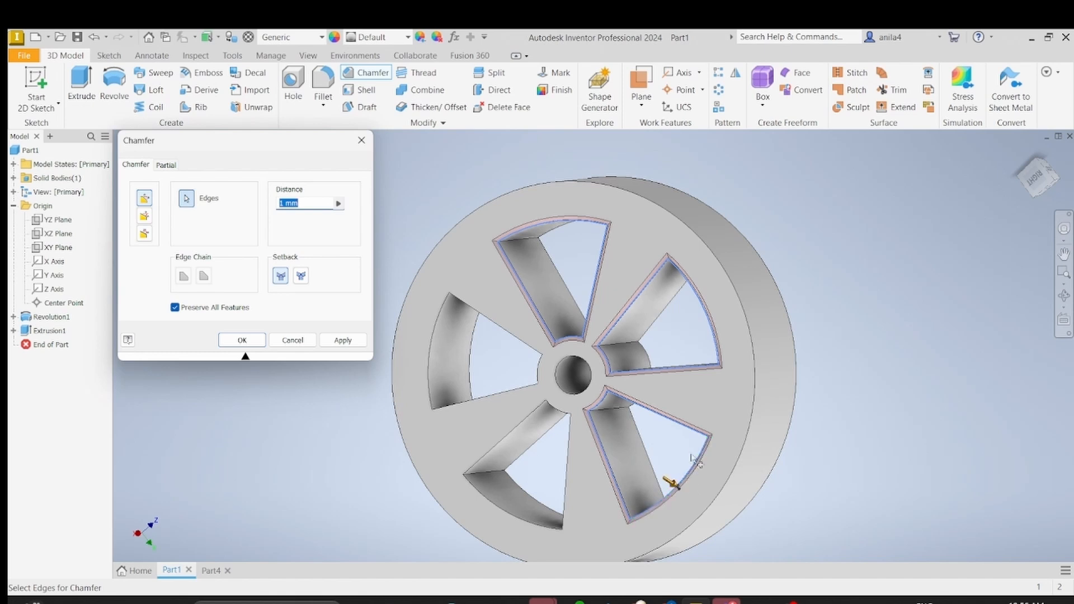
Step: Add the edges of the last two wedge openings and the central bore on this face to the chamfer
click(567, 472)
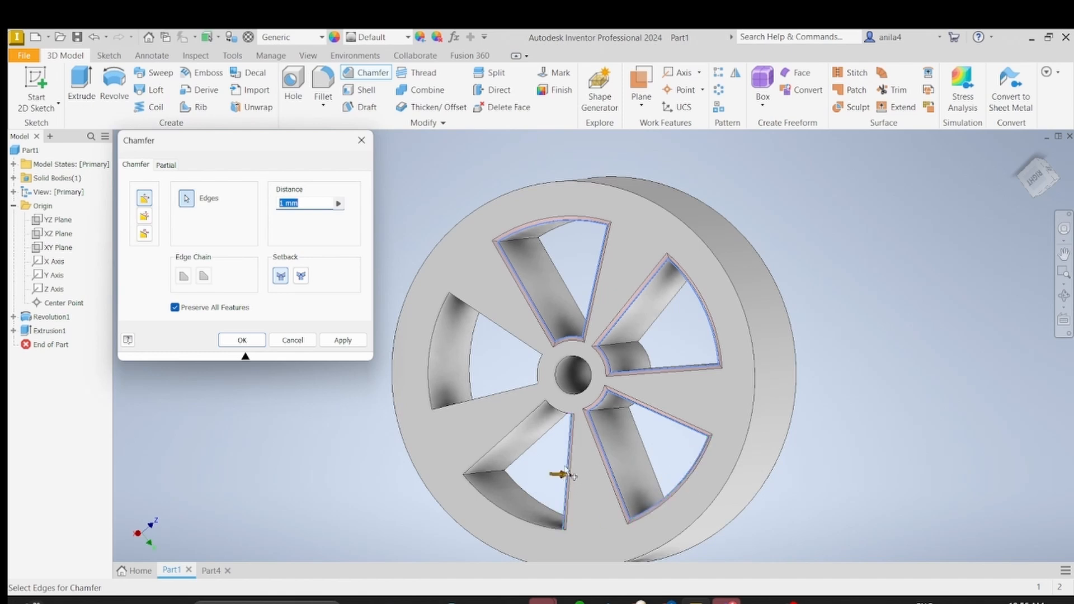
click(517, 423)
click(500, 507)
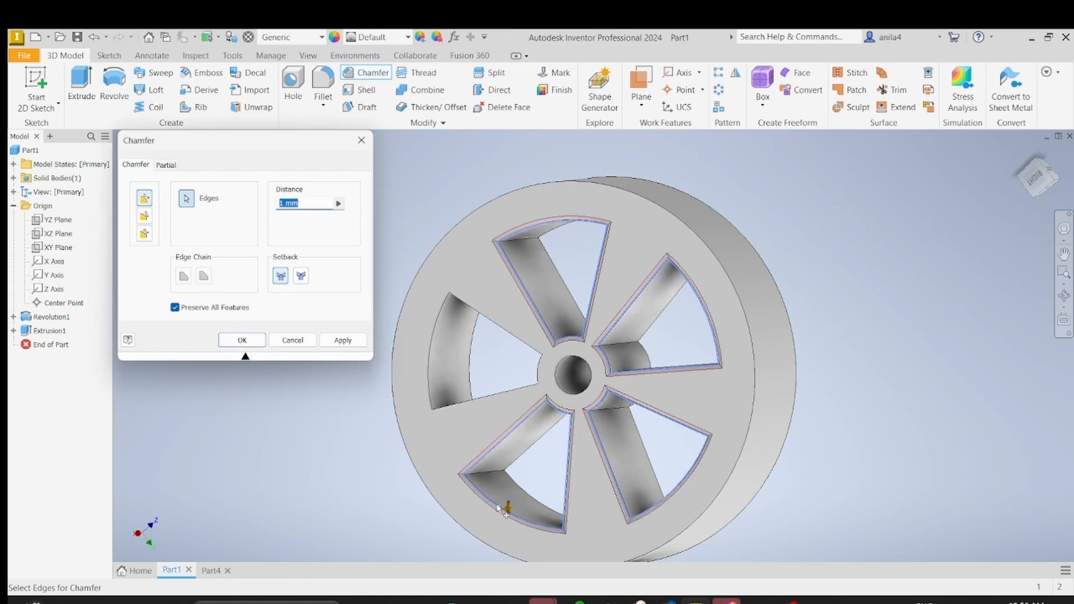
click(464, 407)
click(430, 351)
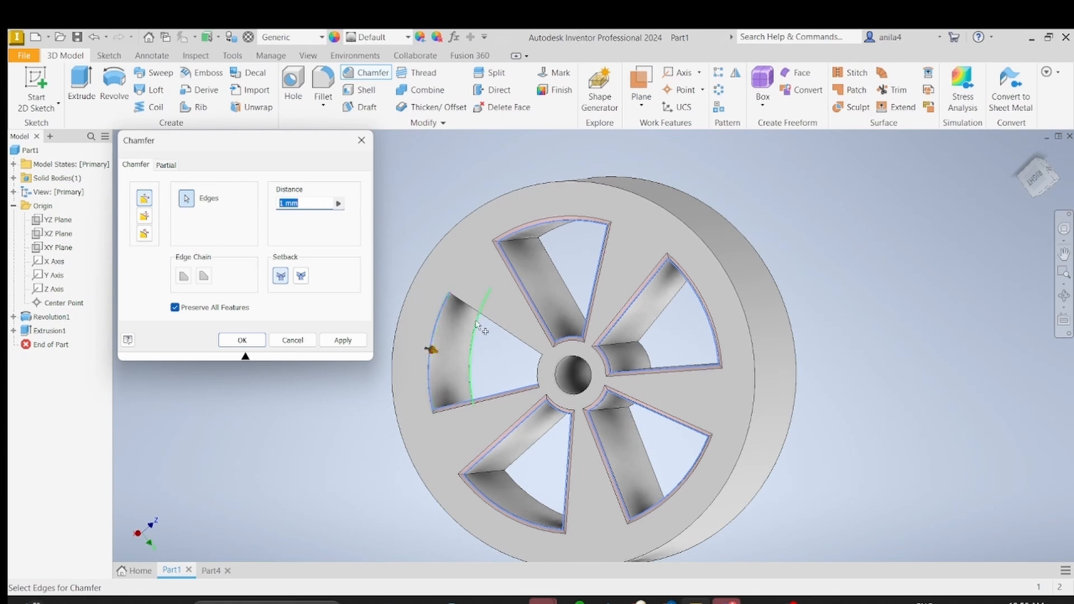
click(506, 329)
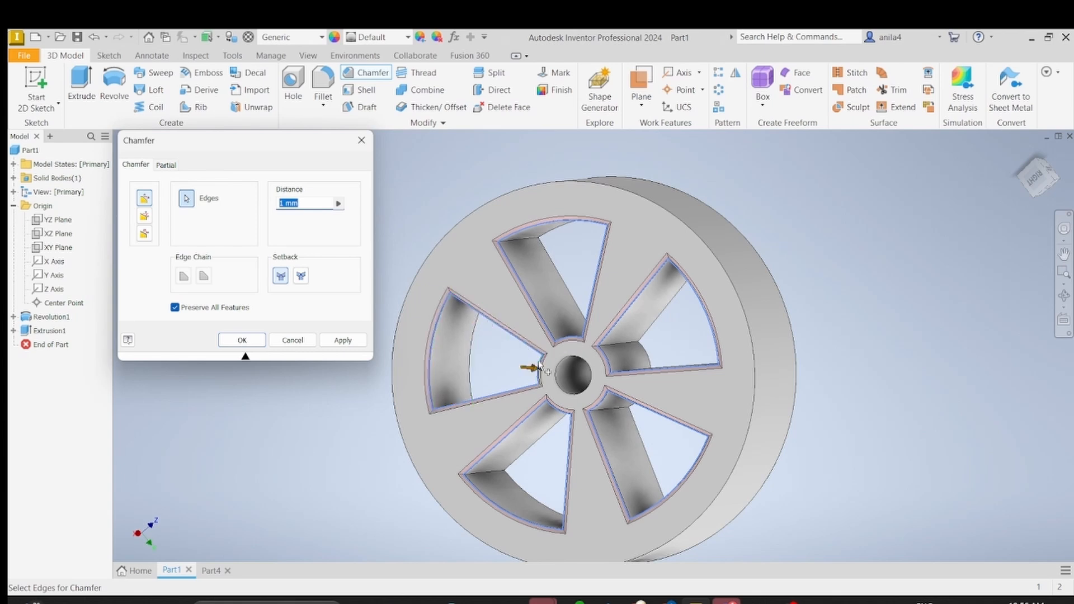
click(560, 371)
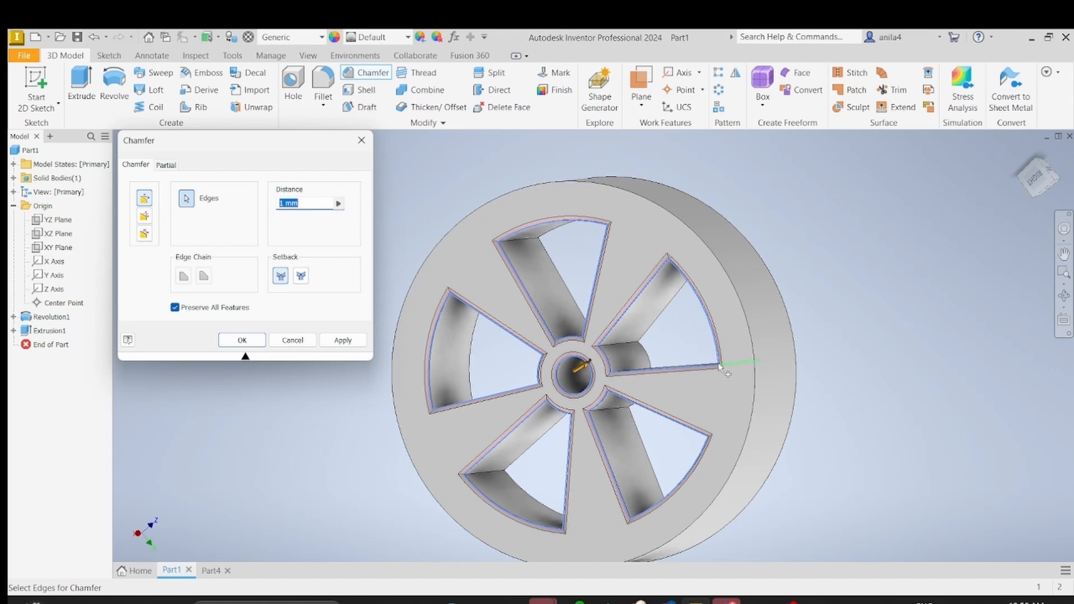
Step: Add the edges of three wedge openings on the wheel's opposite face to the chamfer selection
shift+middle_drag(639, 386, 518, 257)
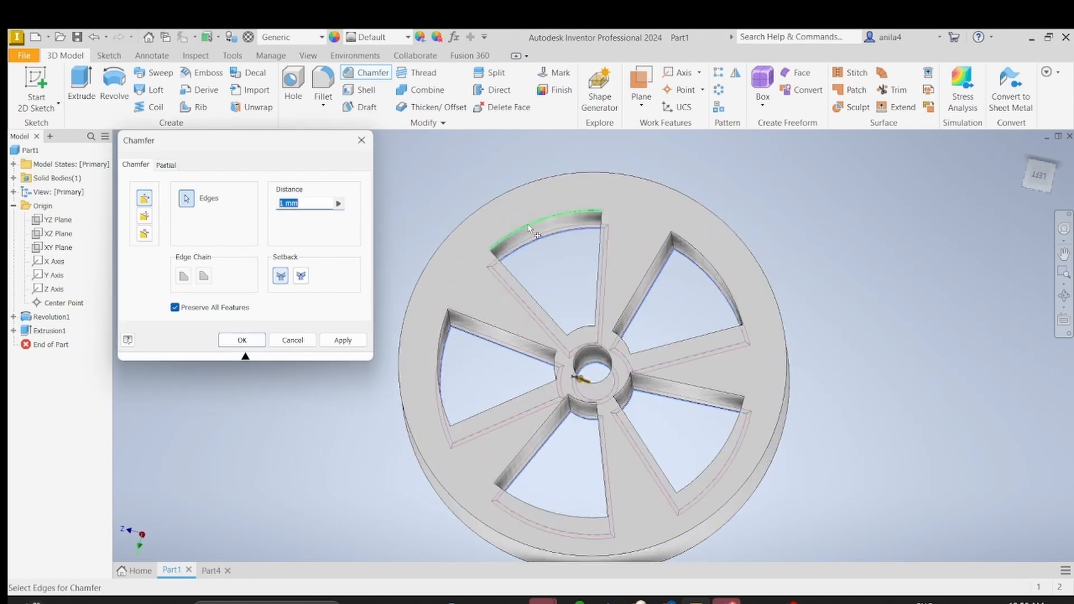
click(517, 263)
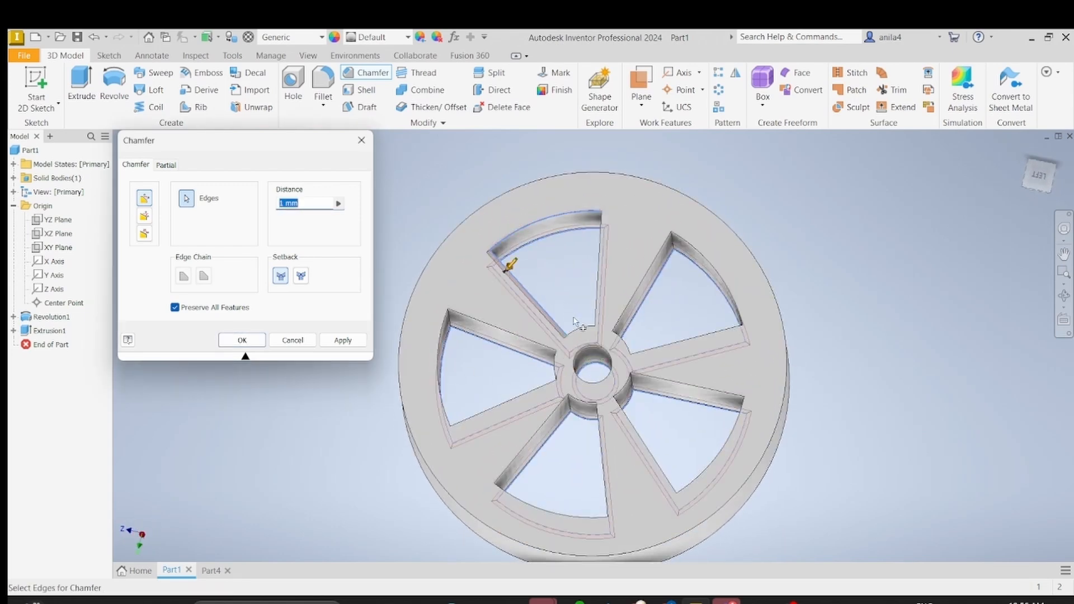
click(597, 295)
click(643, 279)
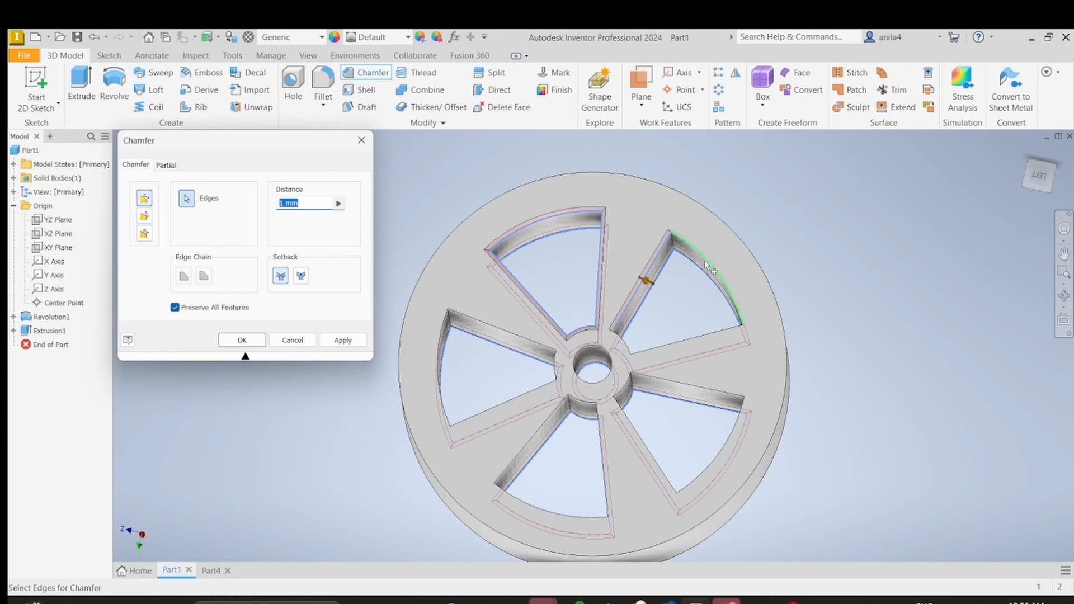
click(704, 332)
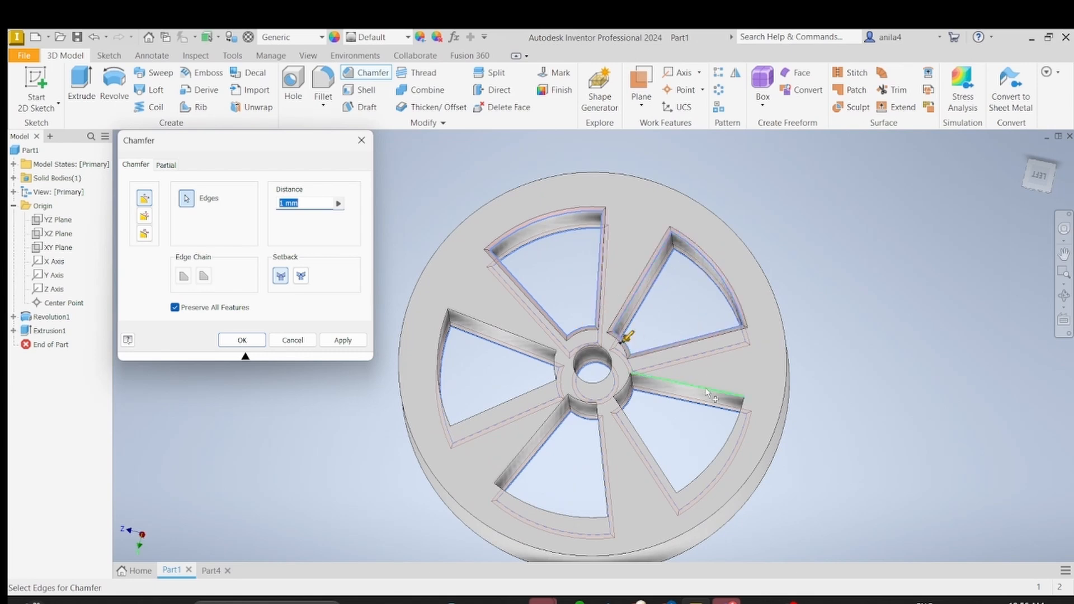
click(685, 384)
click(642, 437)
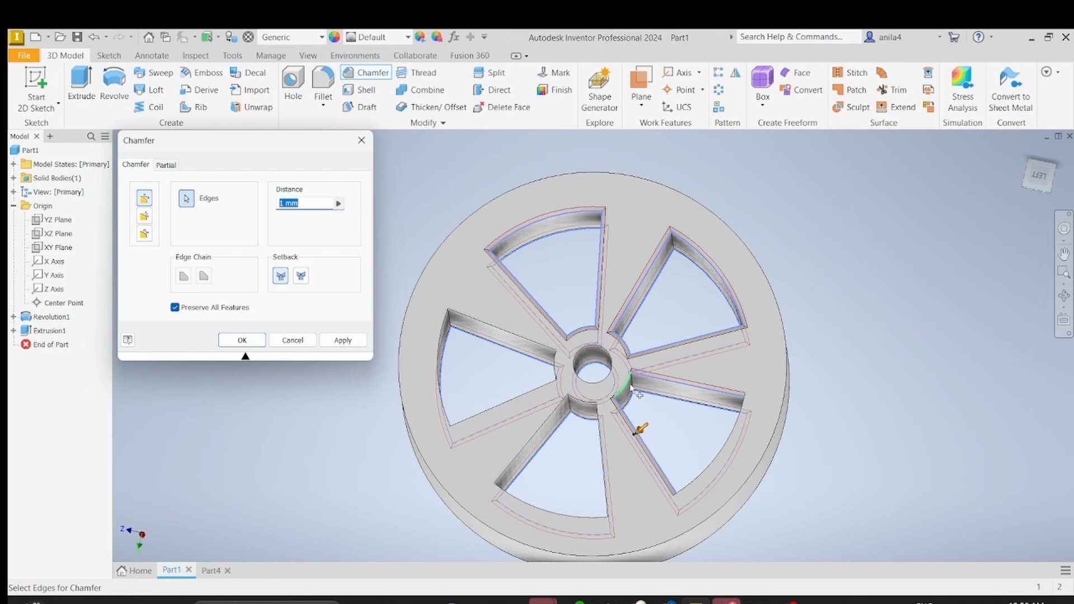
click(626, 385)
click(728, 434)
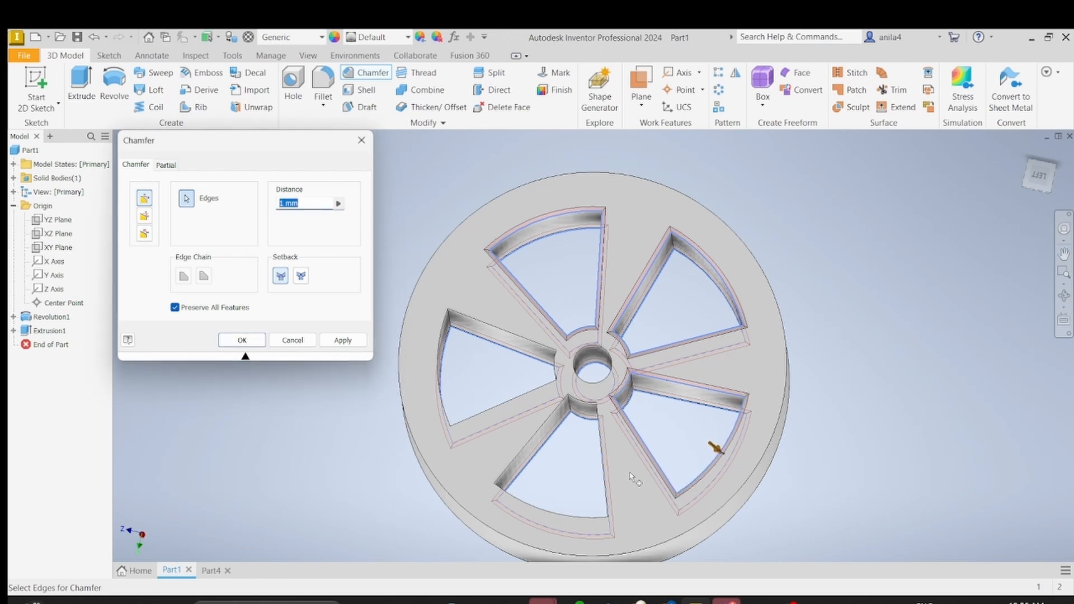
Step: Add the remaining two wedge openings' edges and the central bore edge on the opposite face to the chamfer
click(609, 476)
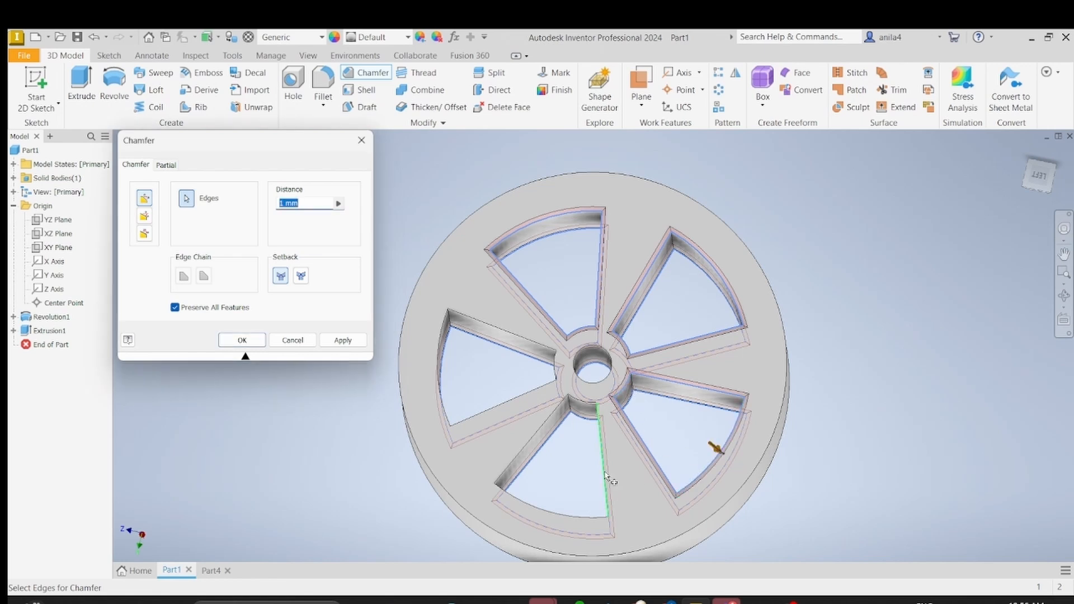
click(588, 409)
click(530, 442)
click(540, 506)
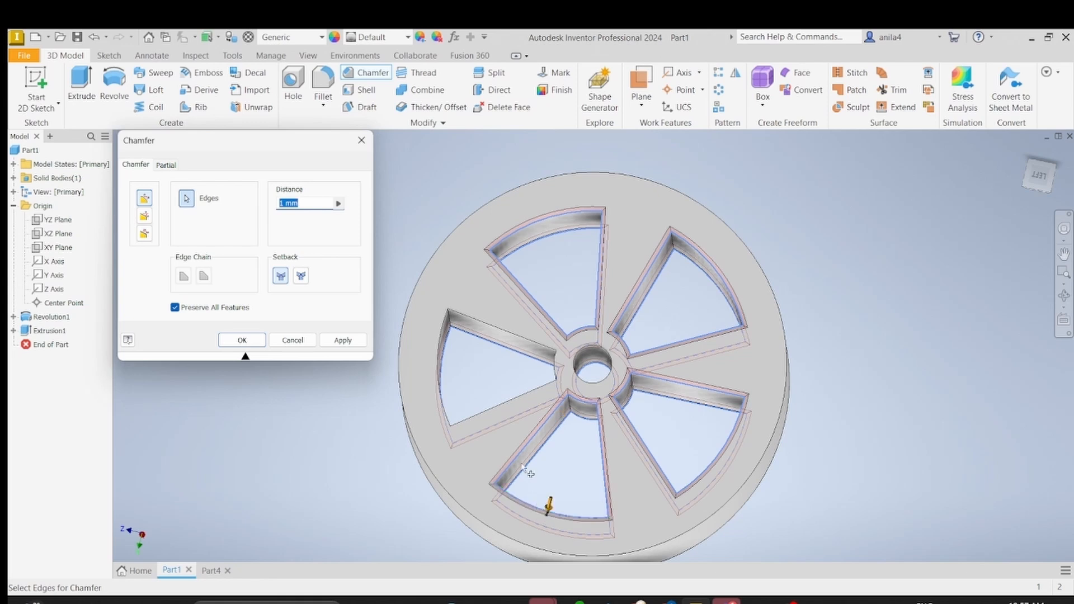
click(498, 406)
click(448, 370)
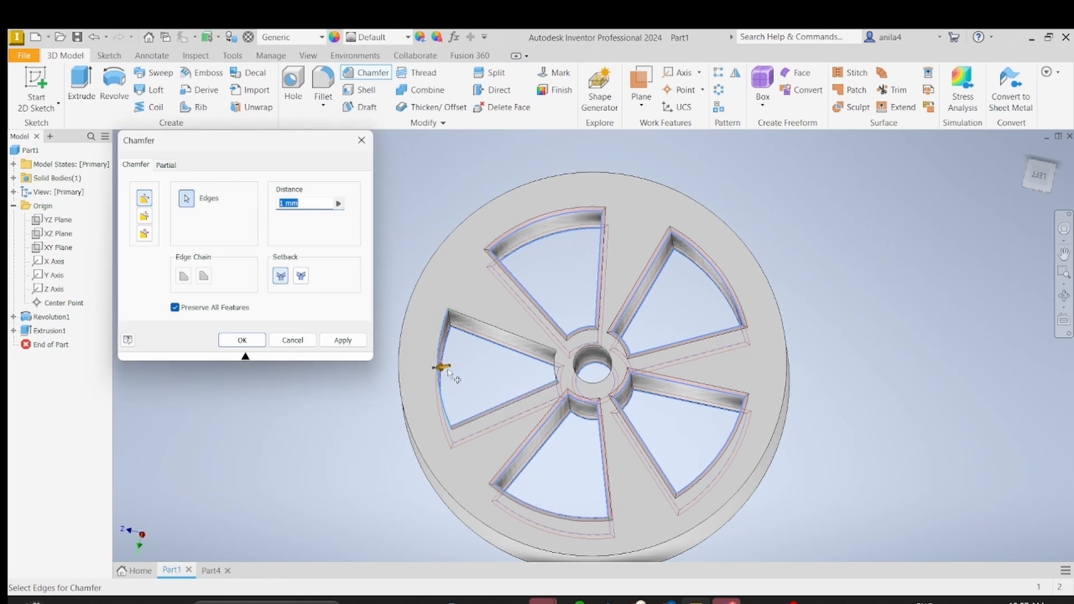
click(504, 332)
click(557, 363)
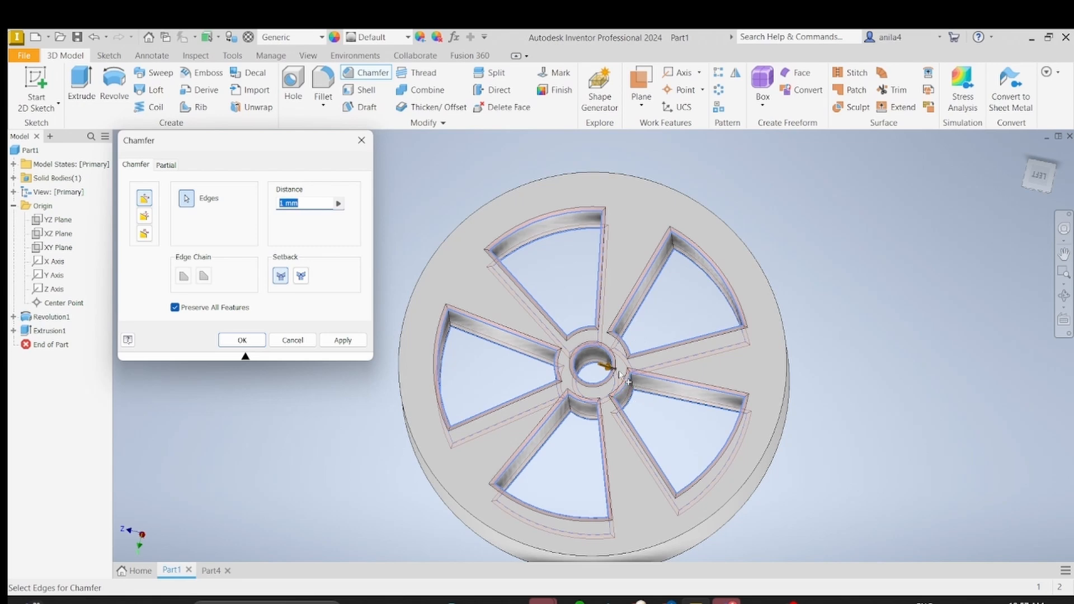
Step: Set the chamfer distance to 1 mm and apply it to the selected wedge-opening and bore edges on both wheel faces
shift+middle_drag(626, 380, 807, 412)
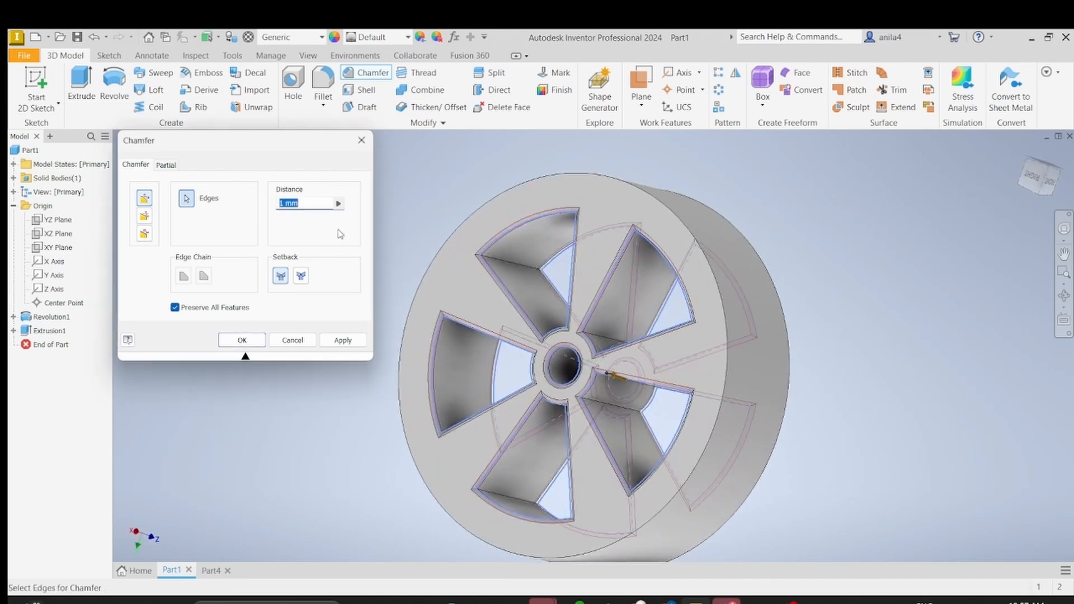
click(284, 205)
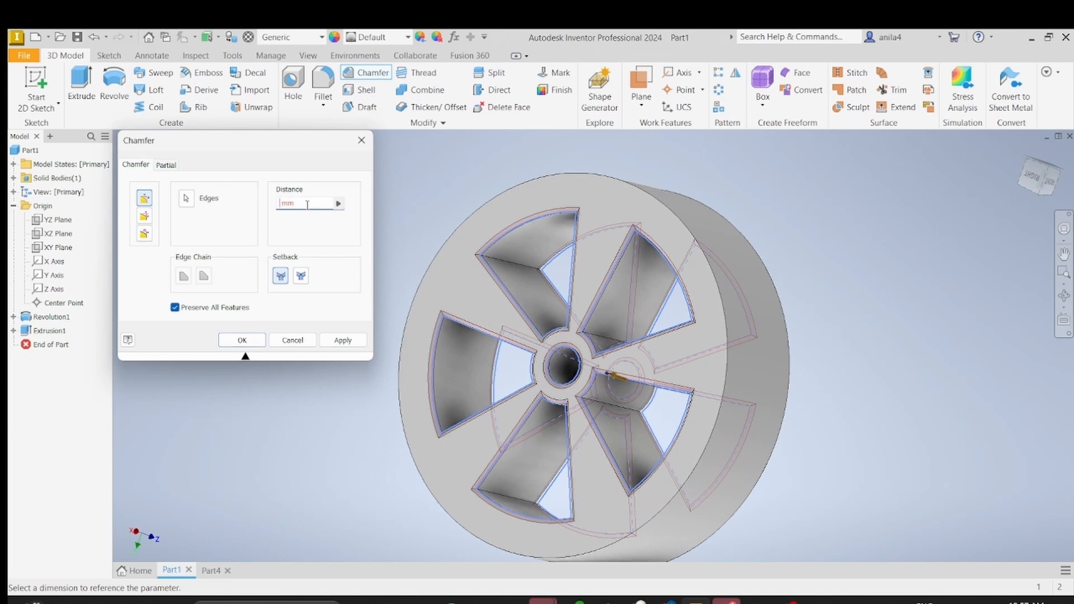
text(1)
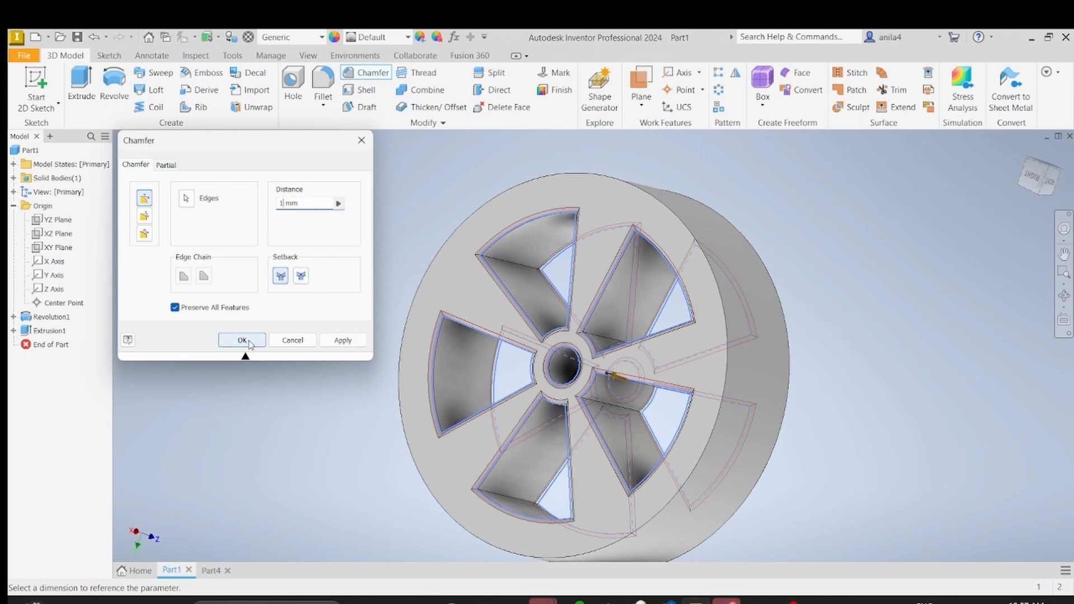
click(242, 341)
shift+middle_drag(774, 344, 867, 317)
scroll(850, 353, up, 3)
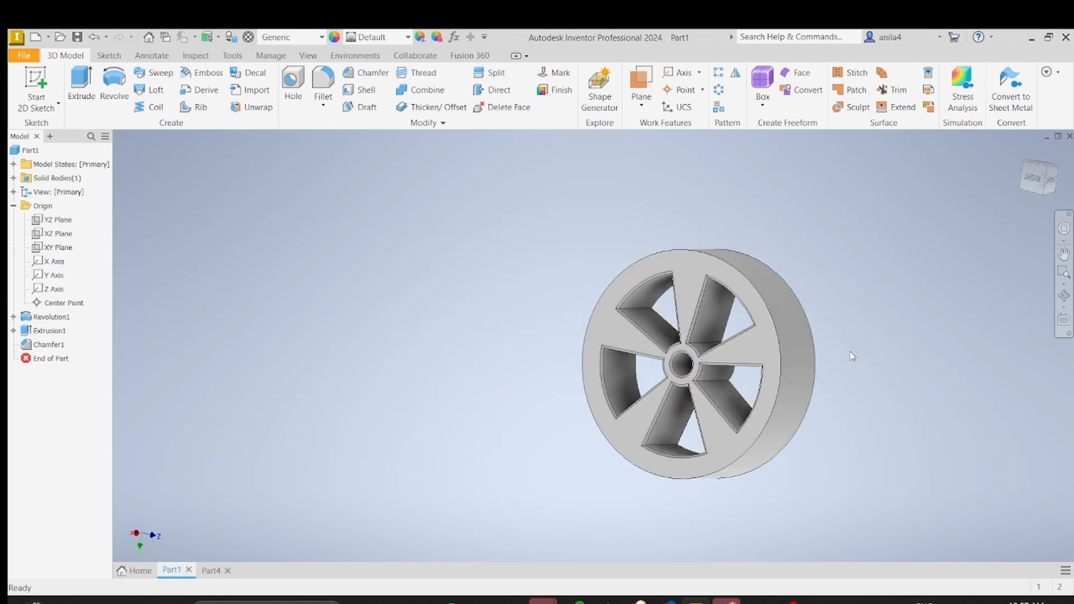
scroll(852, 356, down, 2)
middle_drag(852, 353, 823, 330)
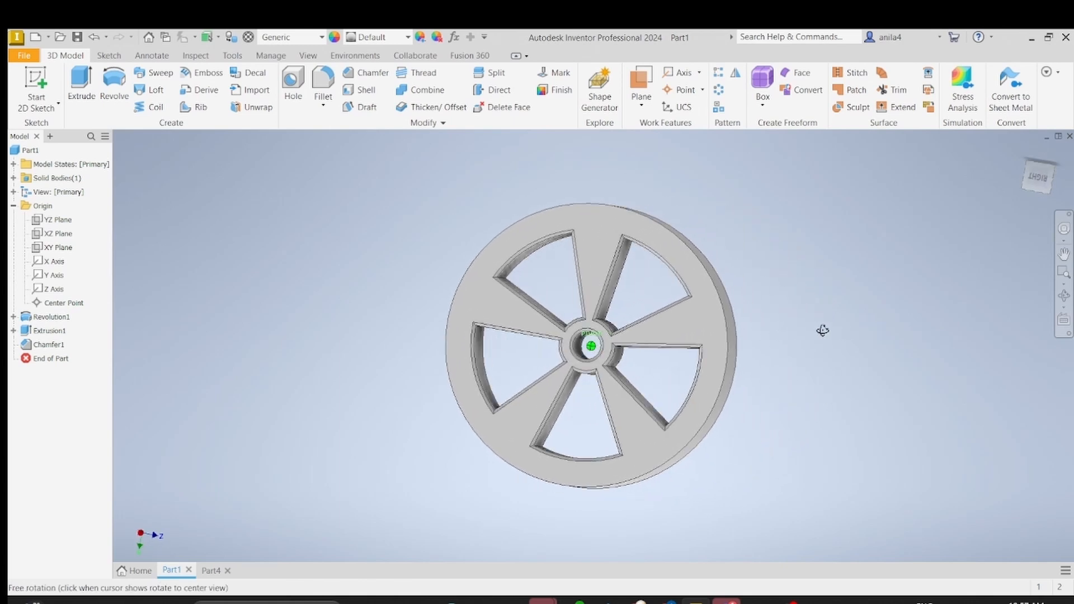
scroll(822, 330, down, 2)
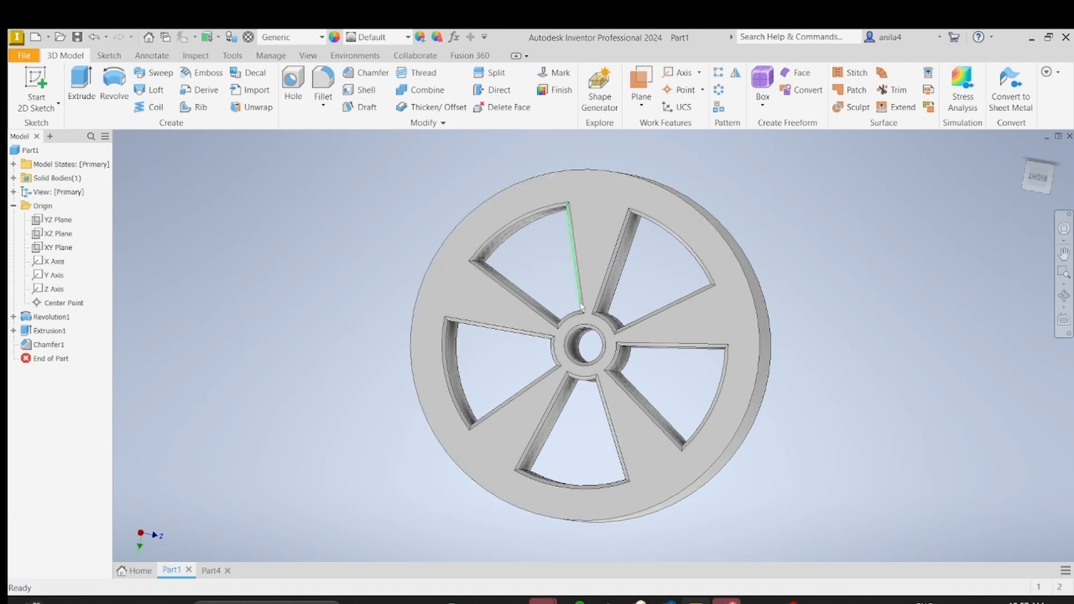
Step: Switch to the Part4 model and orient its single-wedge sketch face-on with the wedge's 45-degree base line horizontal
click(212, 570)
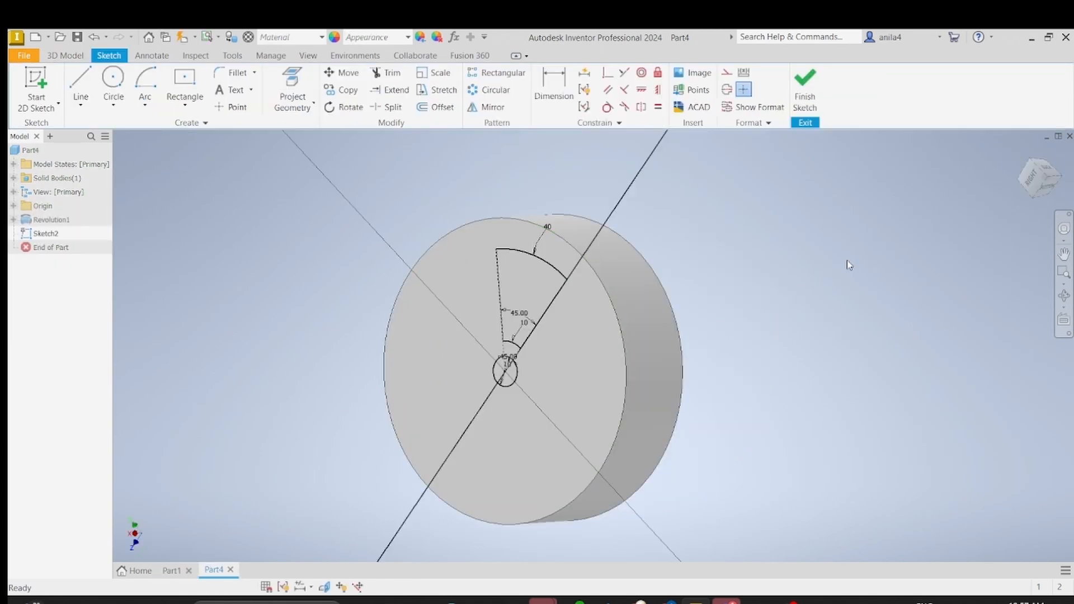
click(1030, 177)
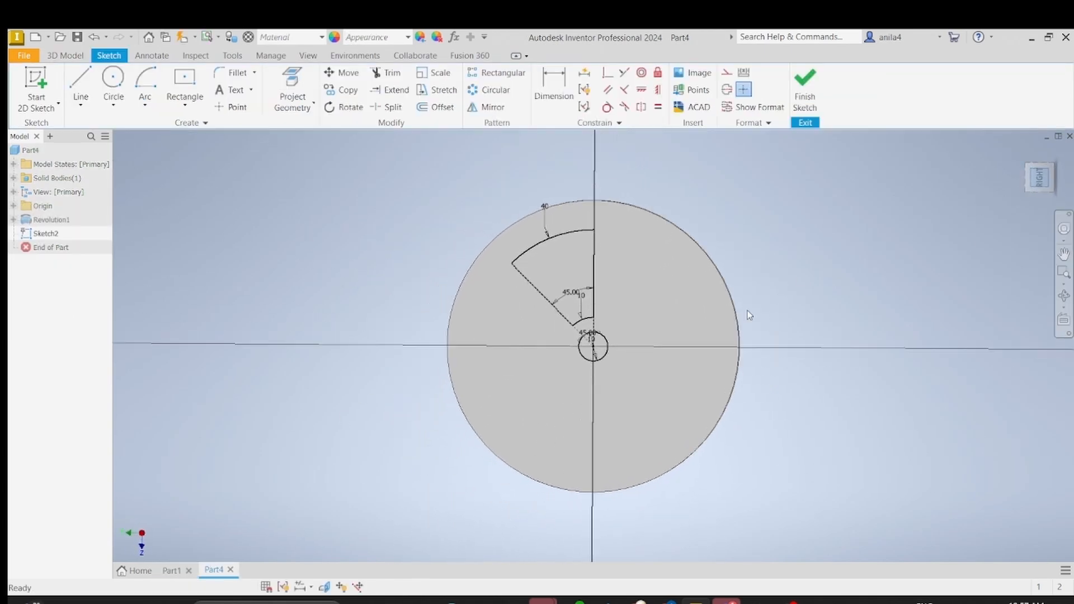
click(1066, 163)
scroll(491, 307, down, 4)
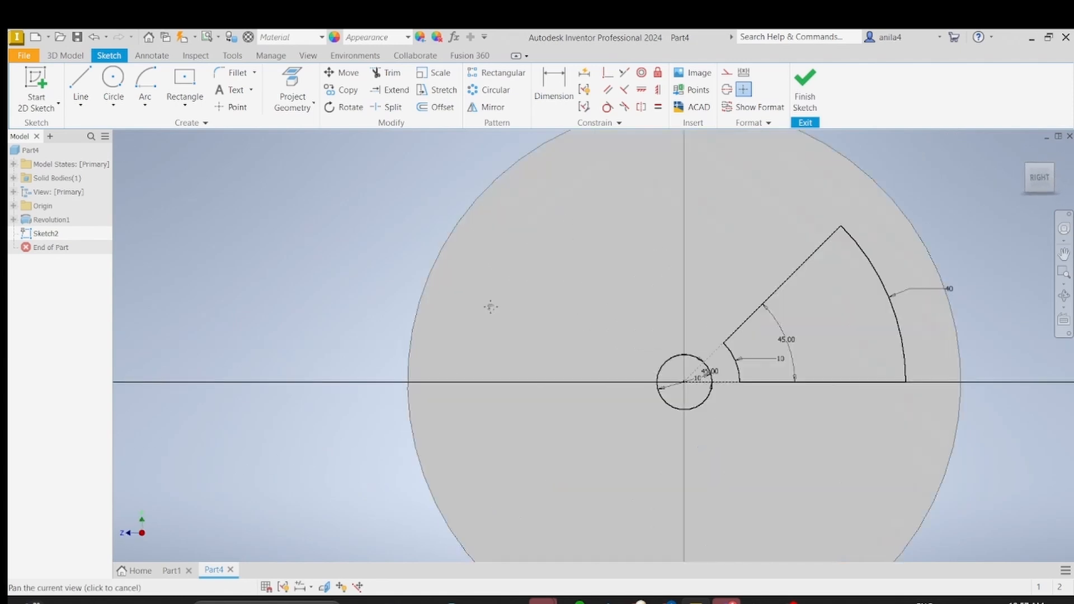
scroll(491, 307, up, 4)
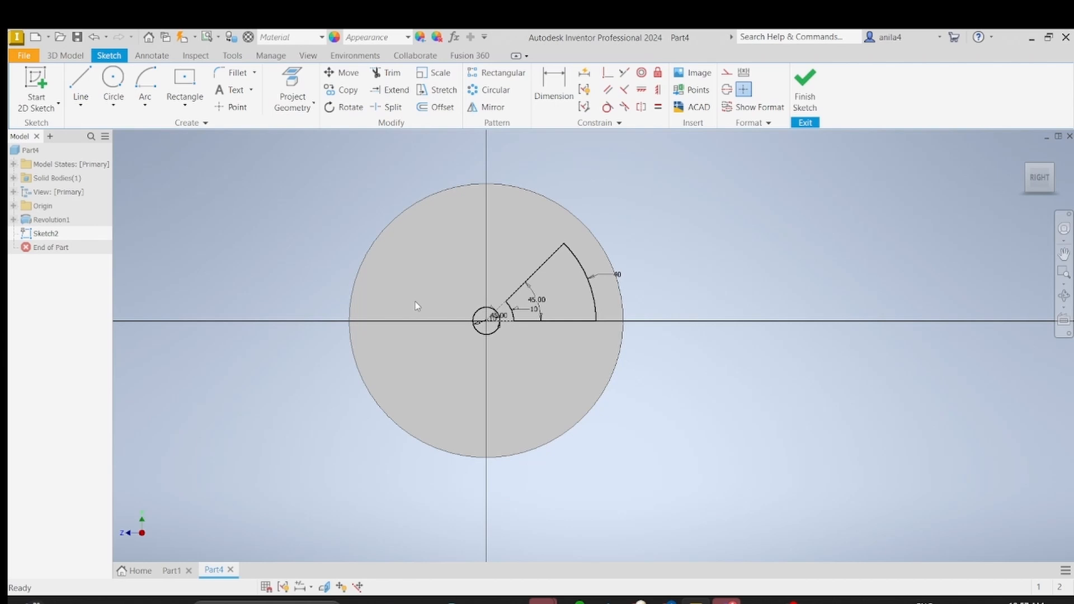
click(171, 570)
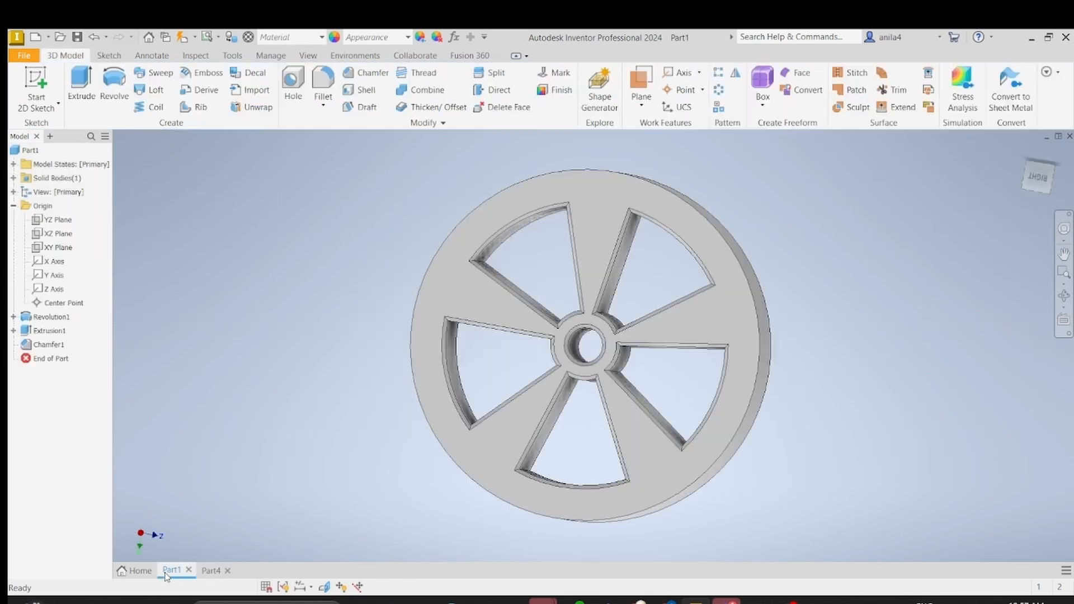
click(216, 569)
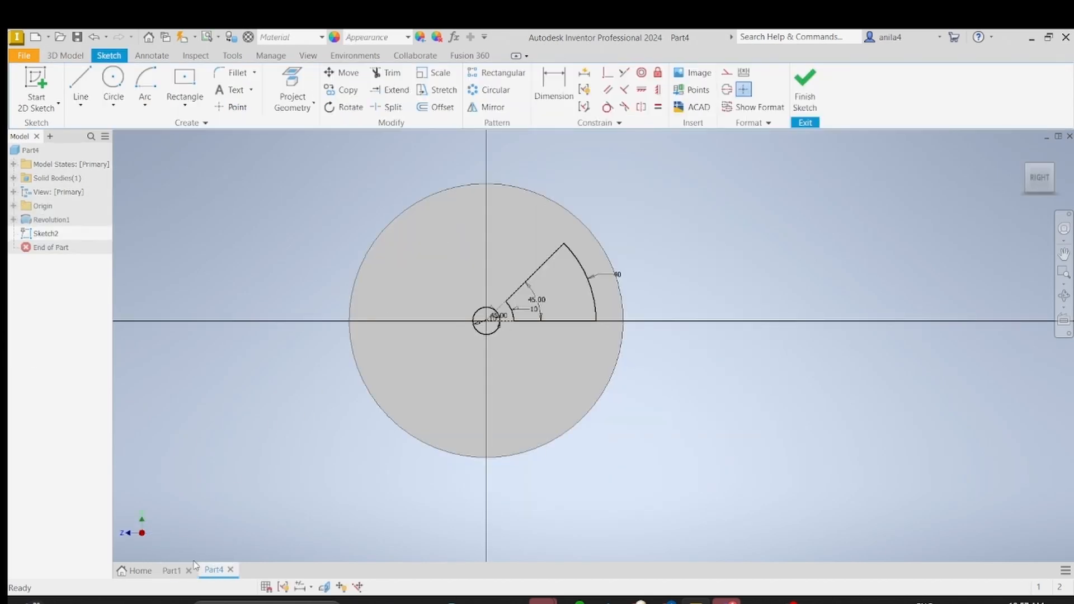
click(172, 570)
click(215, 569)
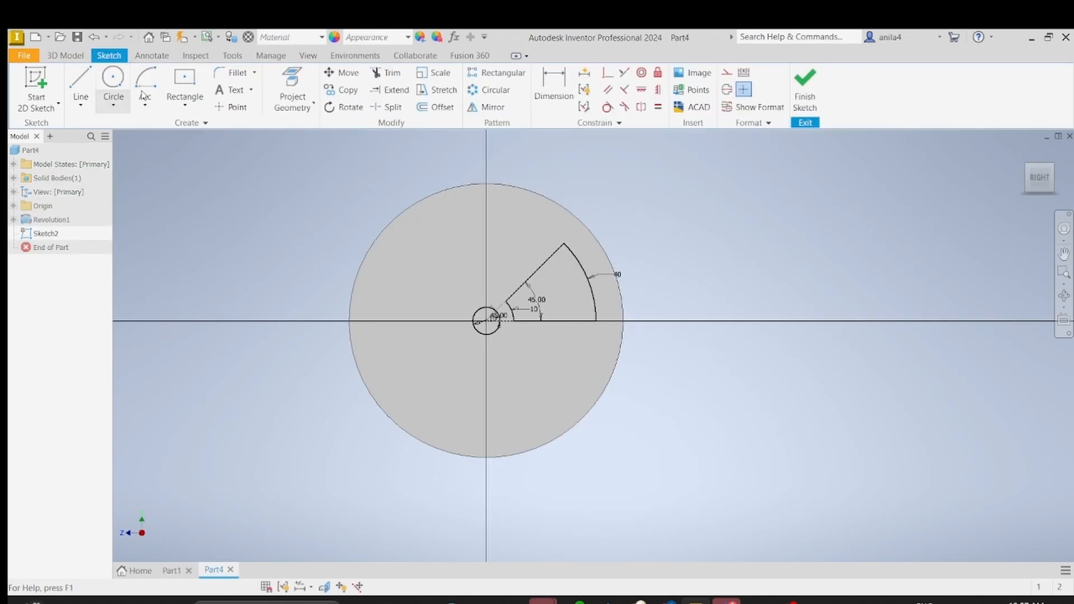
Step: Finish the sketch and cut the wedge and central circle profiles through the entire disc with Extrude
click(804, 87)
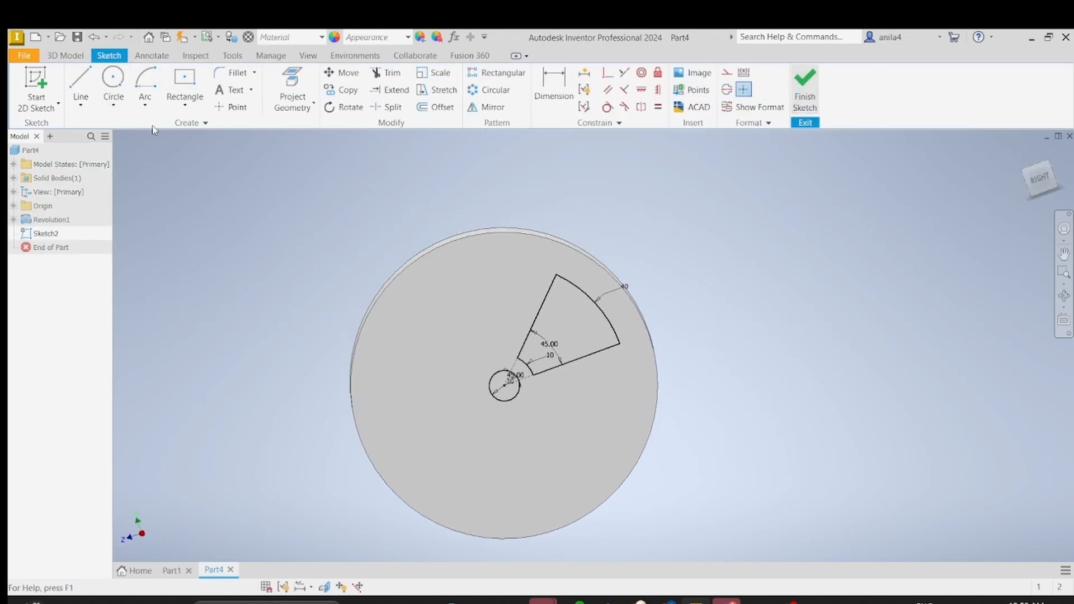
click(85, 81)
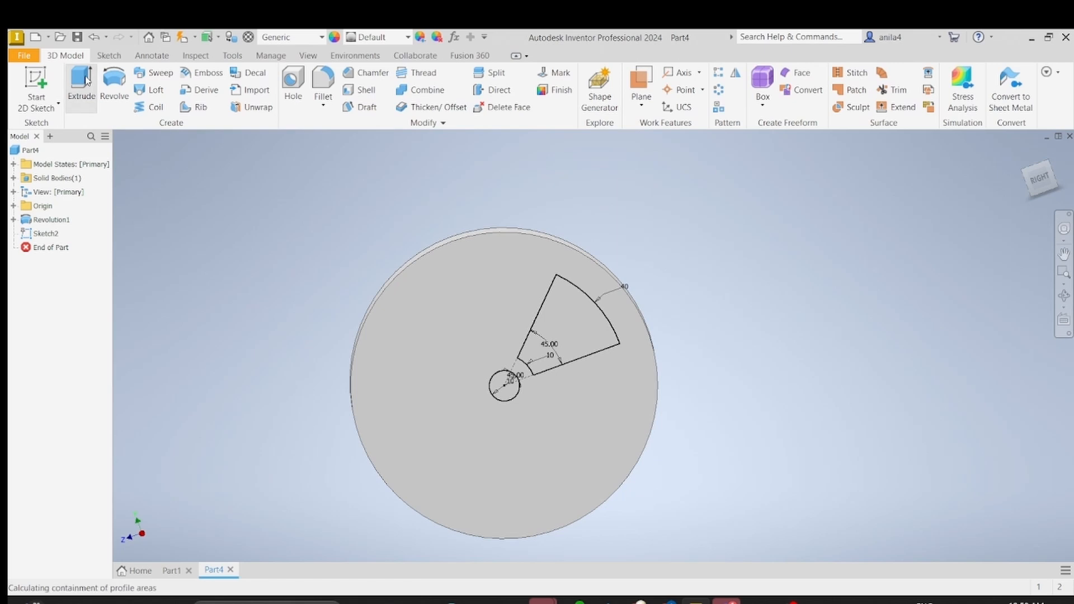
click(685, 333)
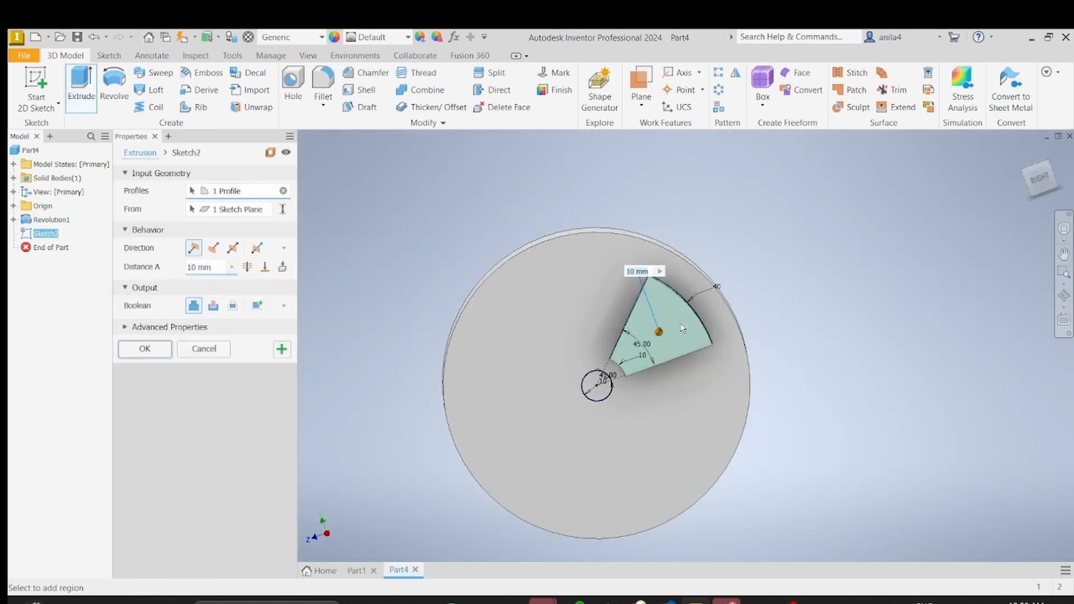
click(599, 380)
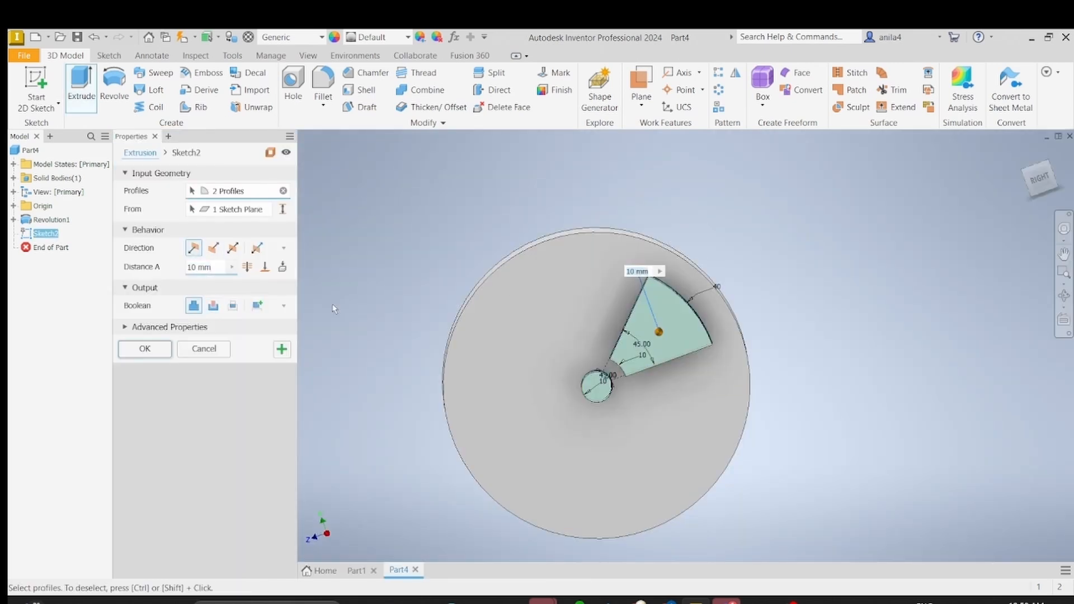
click(247, 267)
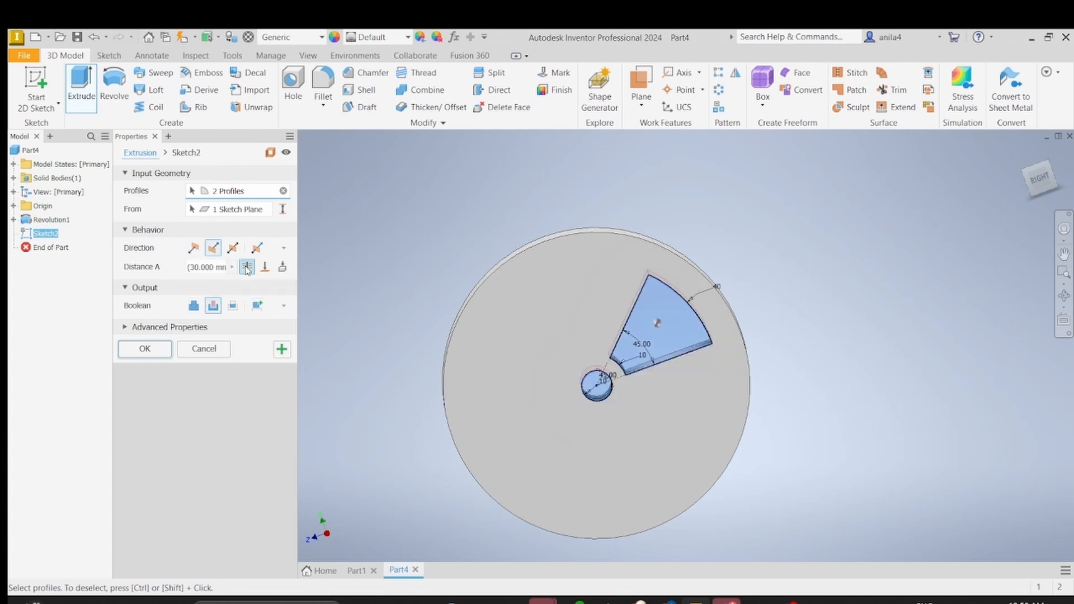
click(145, 349)
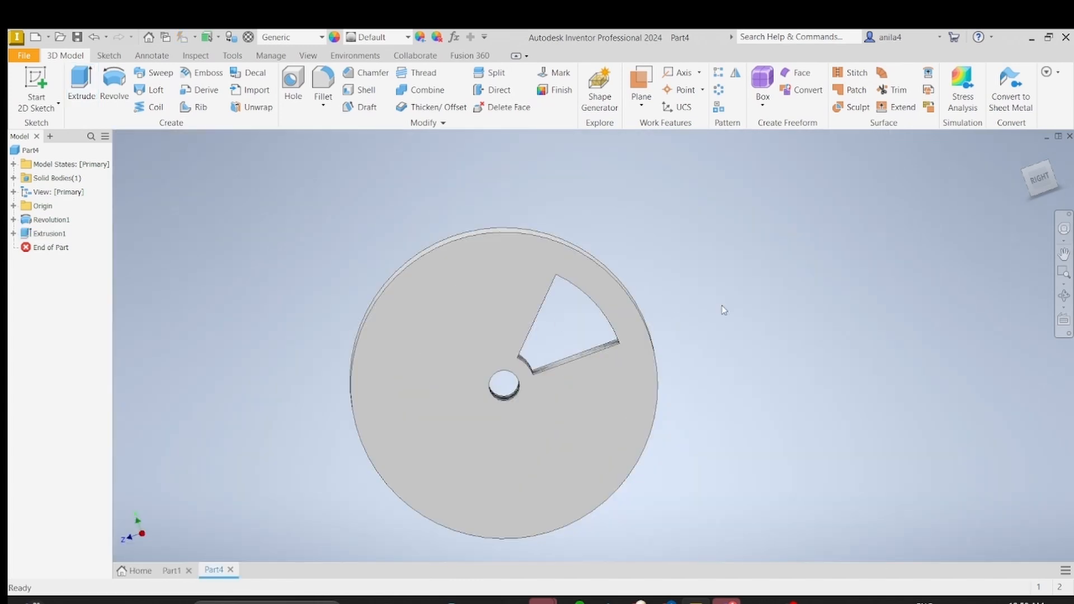
Step: Start a chamfer and select the four wedge-opening edges and the central bore edge on the disc's sketched face
scroll(727, 304, up, 3)
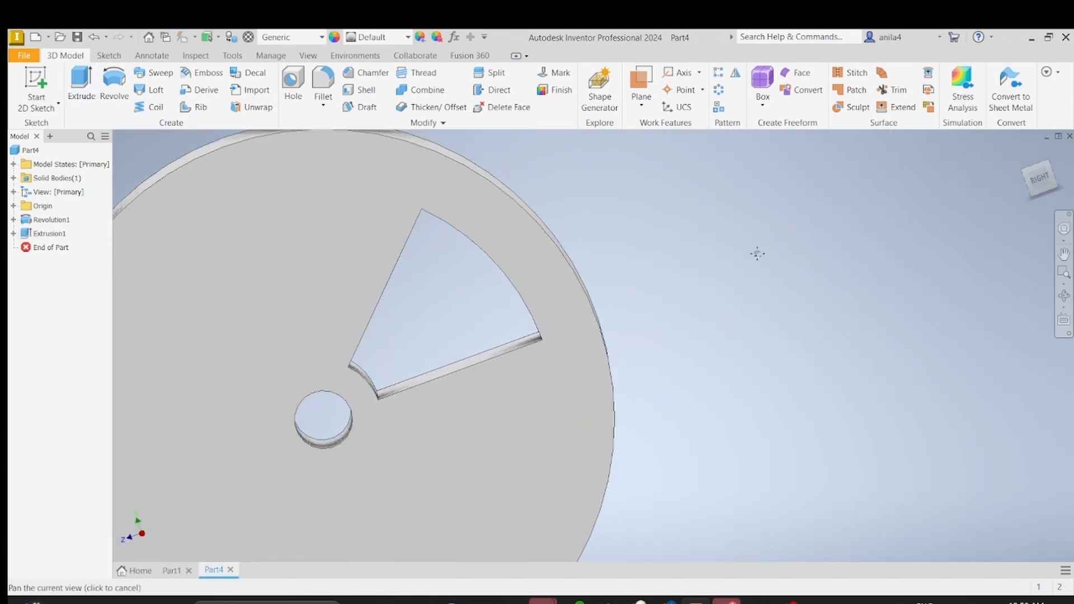
click(373, 73)
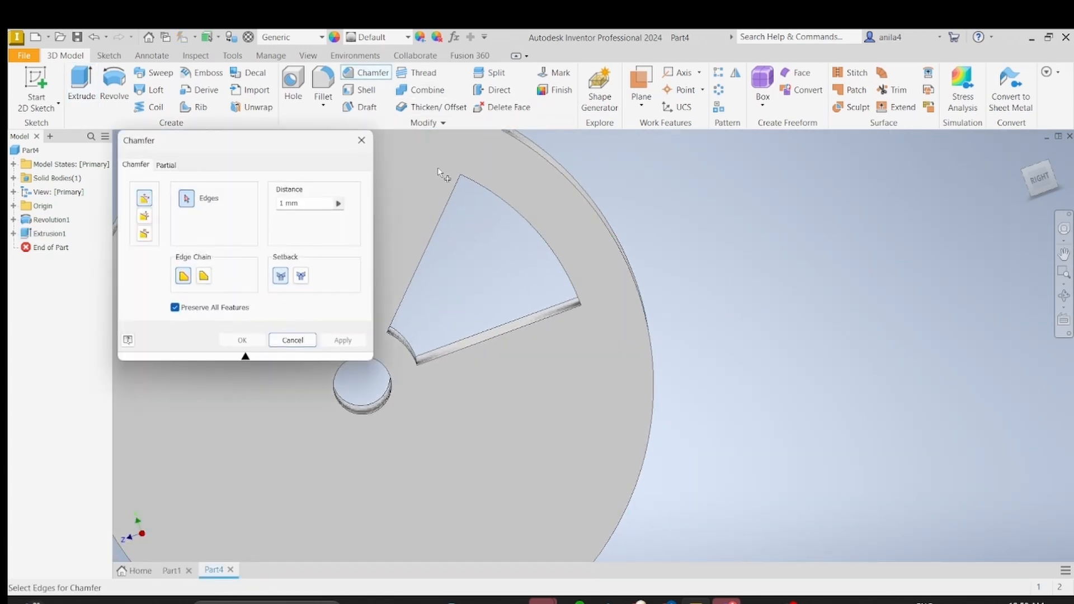
click(452, 202)
click(496, 208)
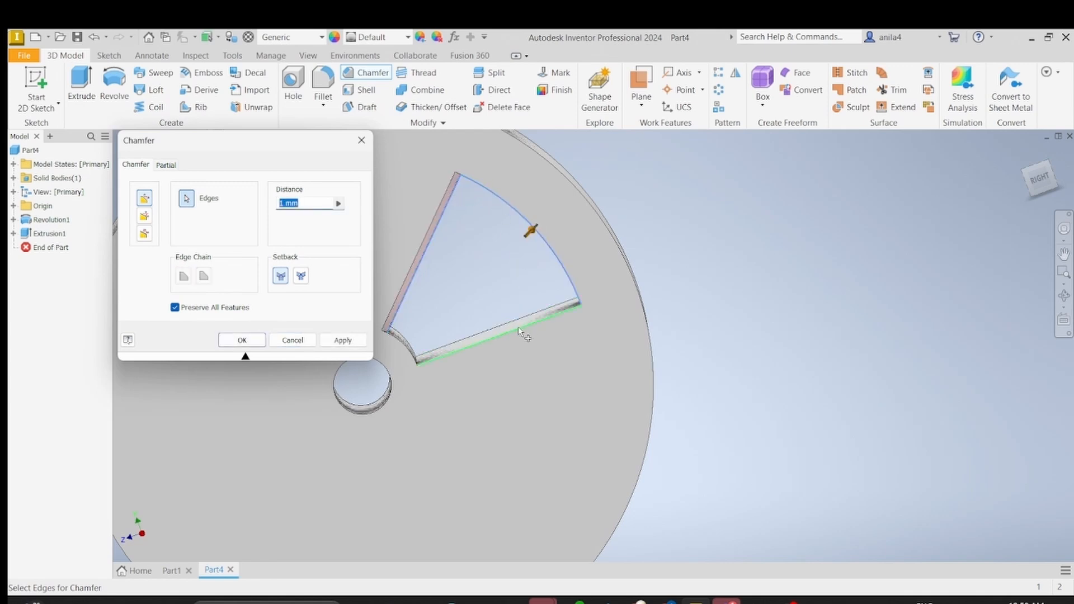
click(520, 333)
click(402, 344)
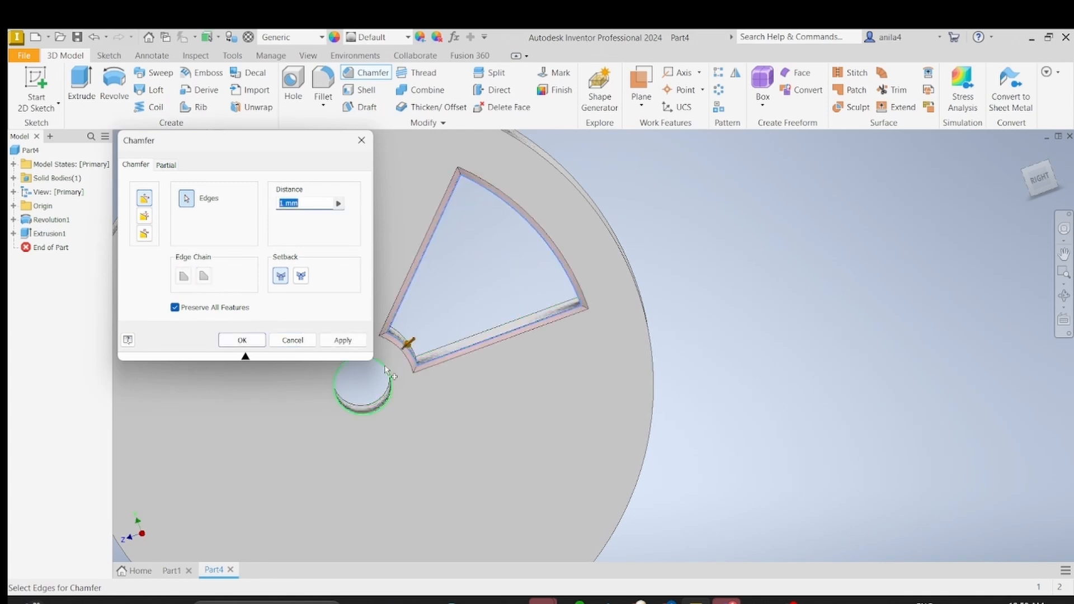
click(386, 367)
Step: Add the wedge opening and bore edges on the opposite face, and apply the chamfer with a 1 mm distance
shift+middle_drag(632, 341, 408, 397)
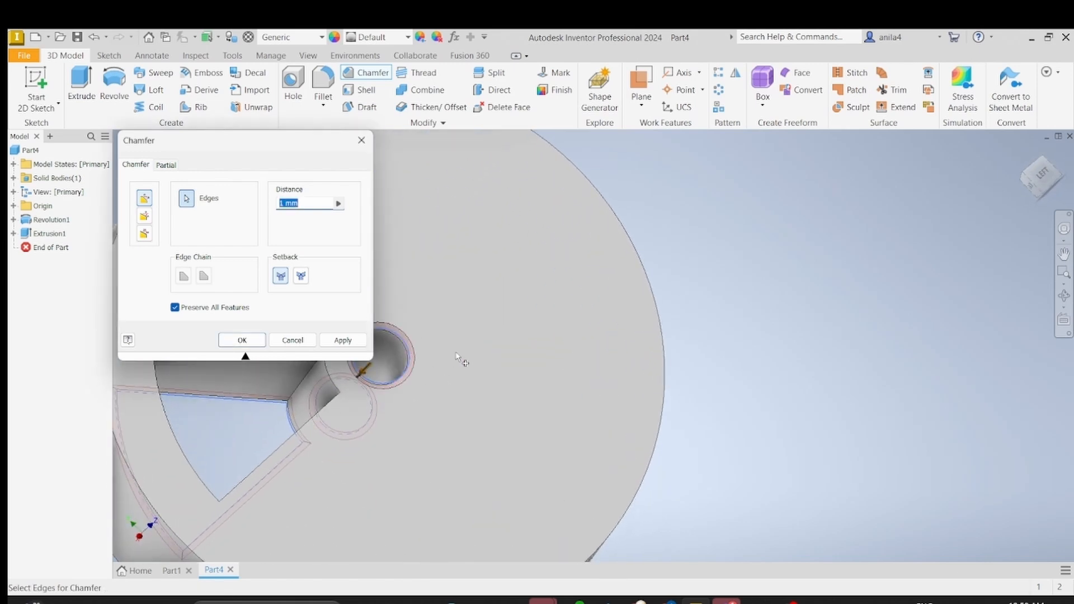
middle_drag(462, 362, 794, 317)
scroll(789, 358, down, 1)
click(642, 313)
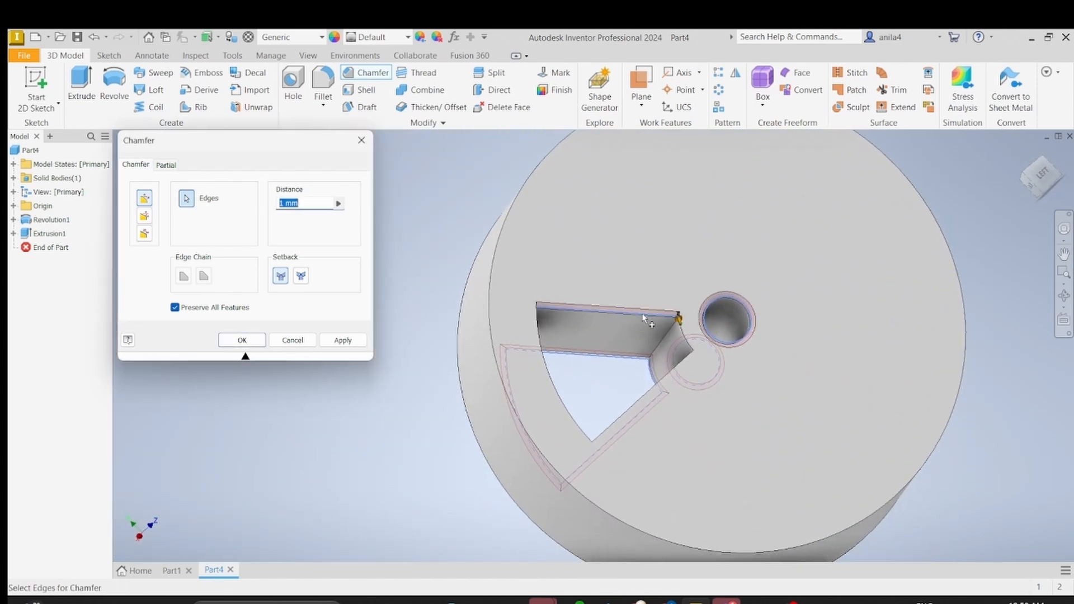
click(545, 365)
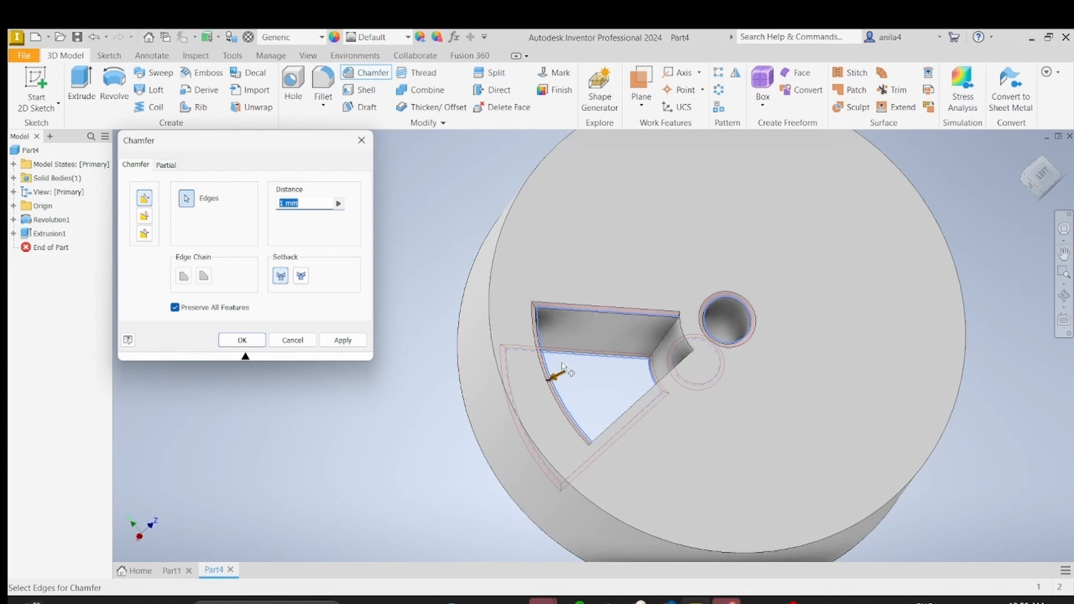
click(654, 392)
click(686, 330)
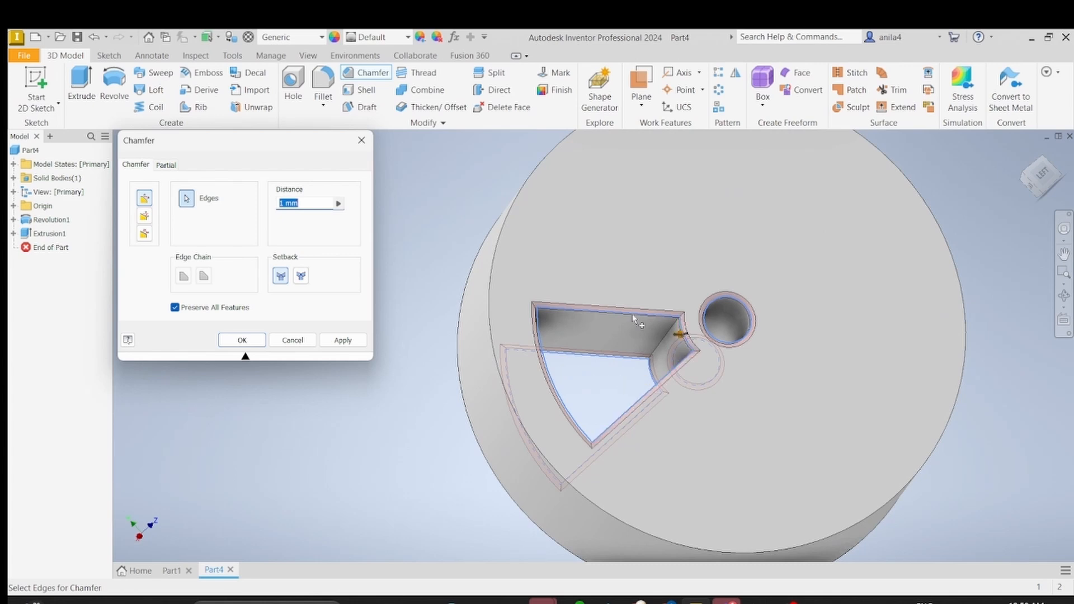
click(283, 203)
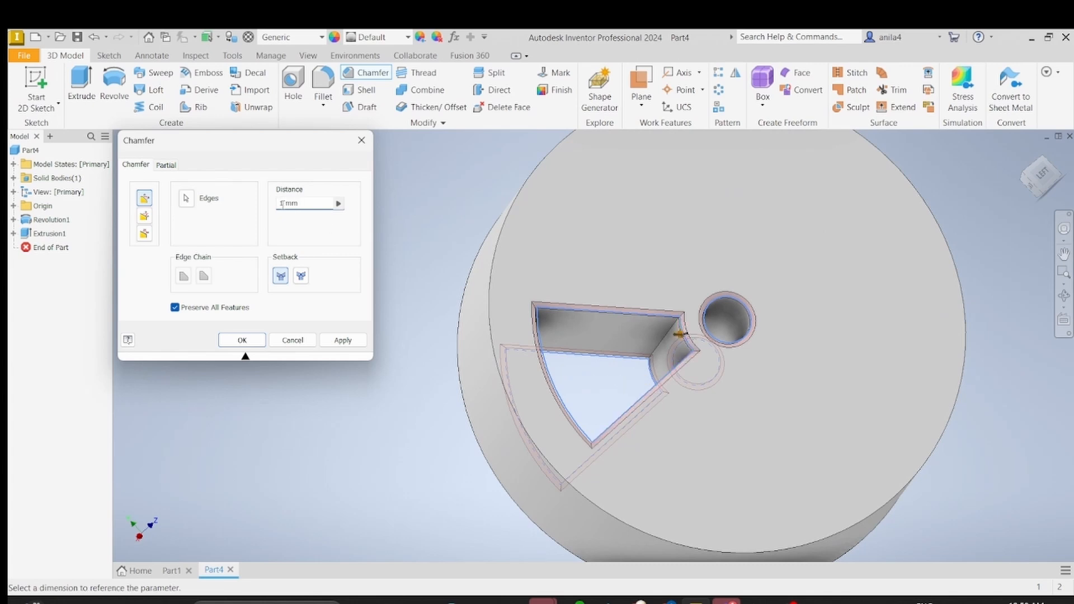
click(242, 340)
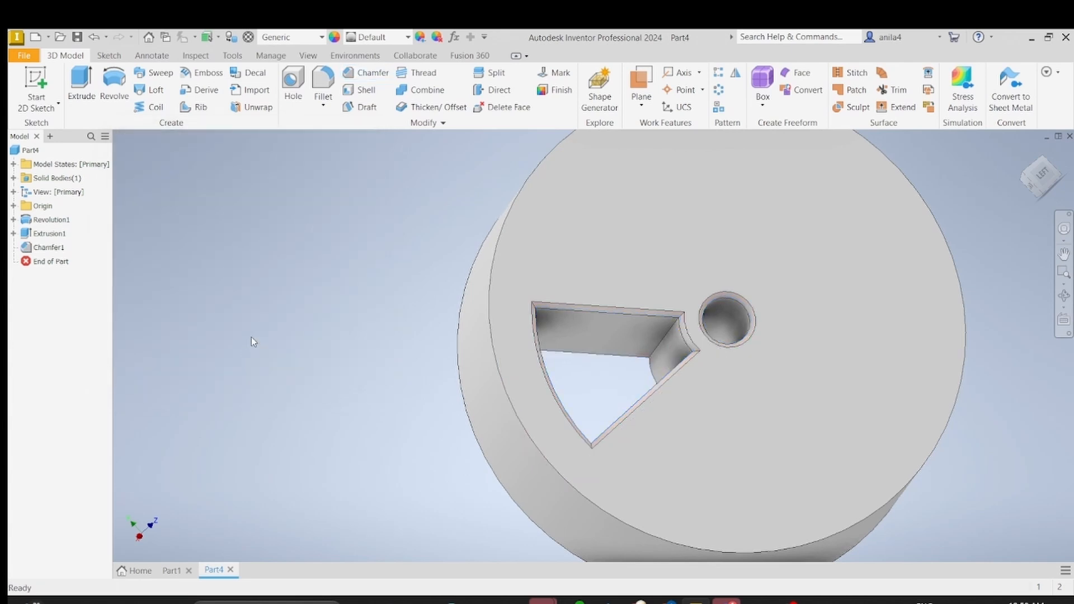
Step: Start a circular pattern and select the wedge extrusion cut and its chamfer as the features to repeat
key(F4)
shift+middle_drag(436, 375, 528, 276)
scroll(528, 275, up, 3)
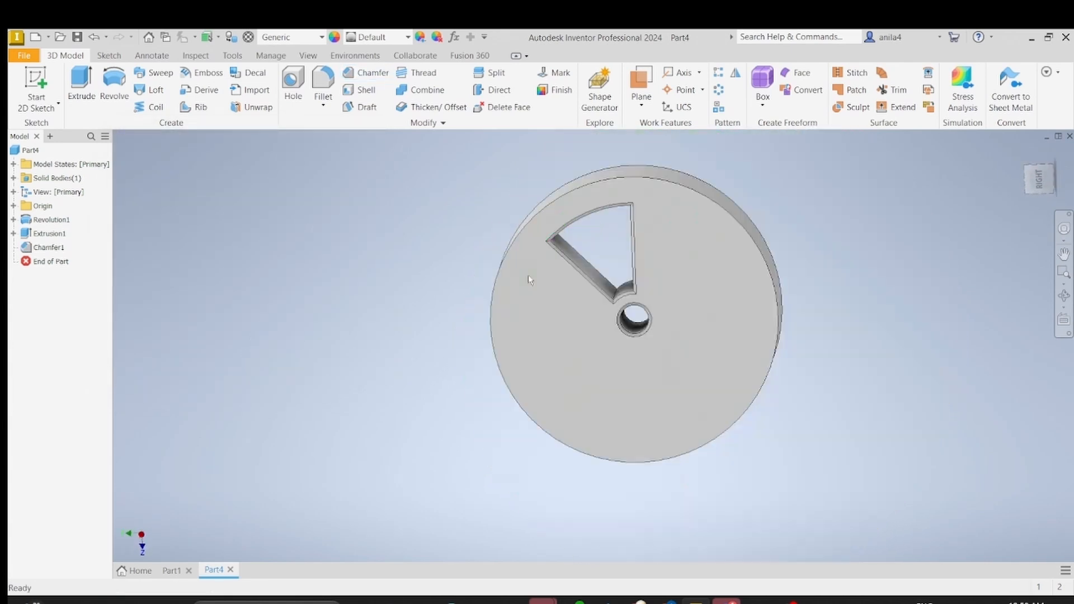
middle_drag(917, 252, 807, 284)
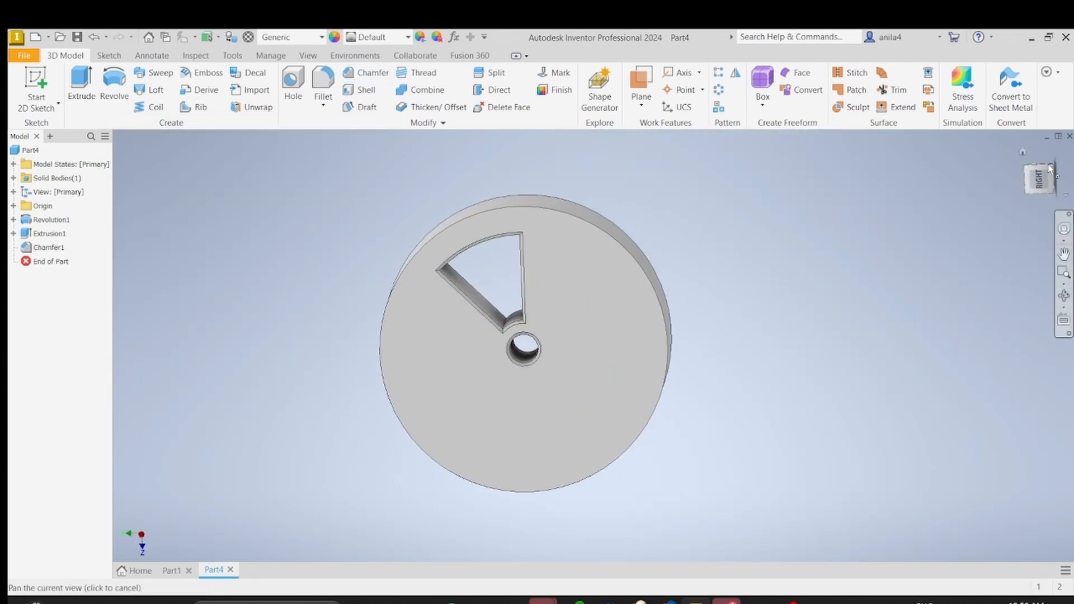
click(1035, 182)
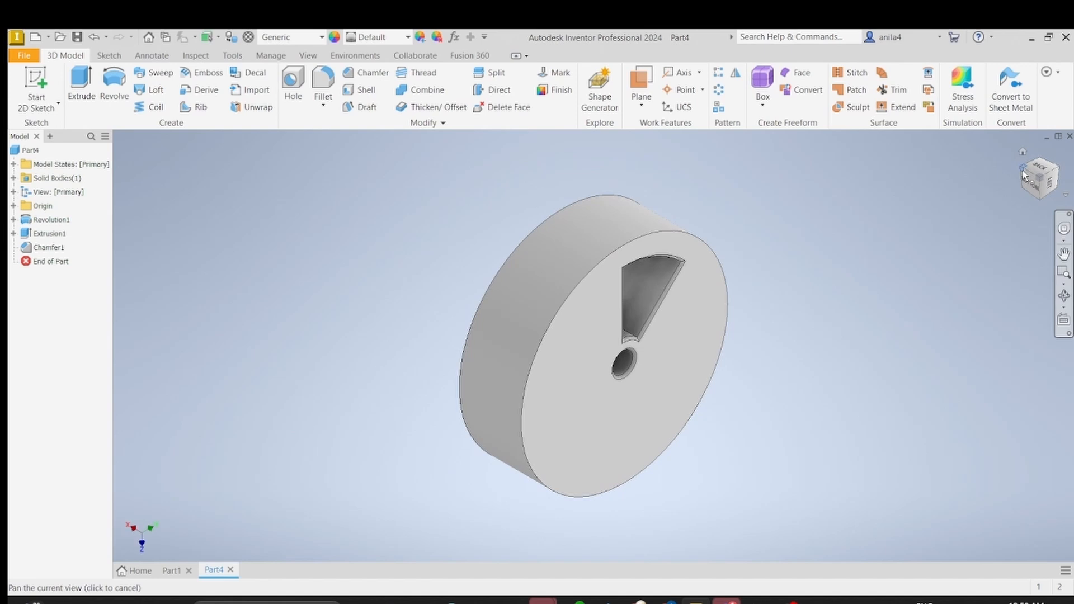
click(1022, 175)
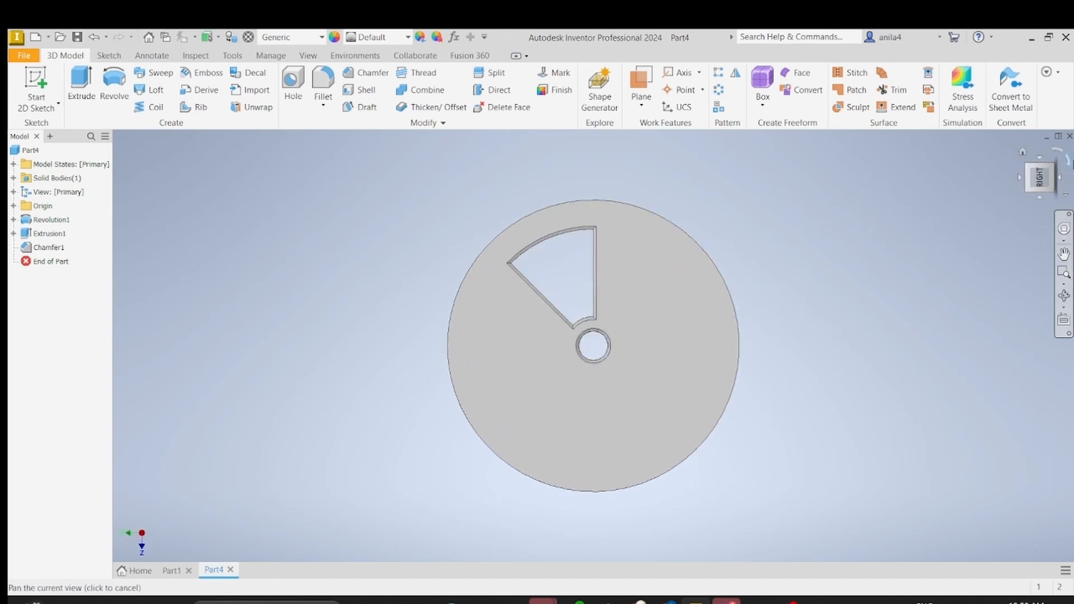
click(1066, 163)
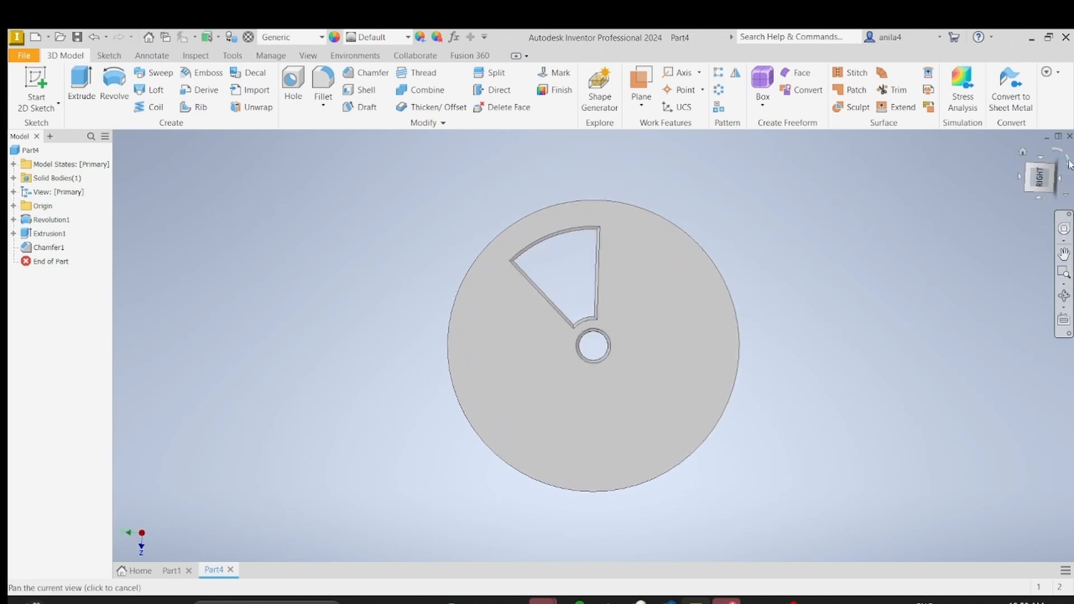
click(719, 90)
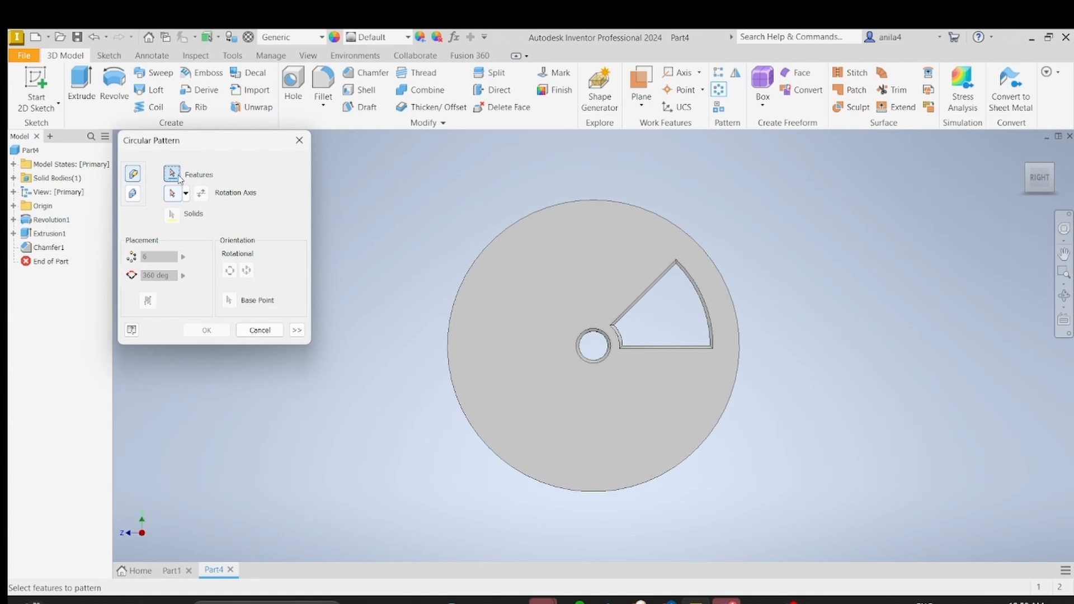
click(48, 234)
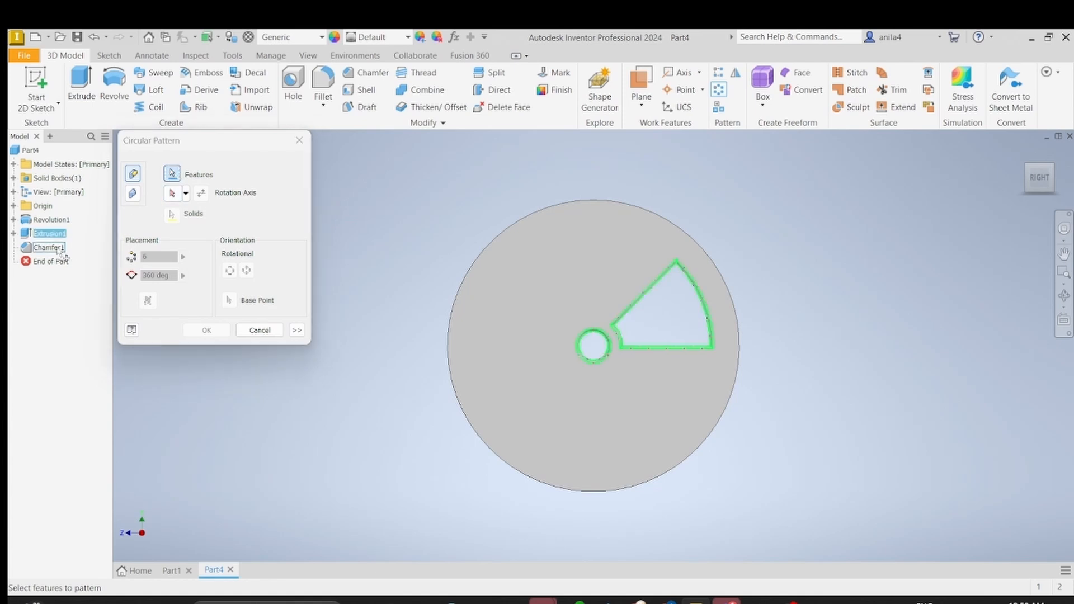
click(56, 247)
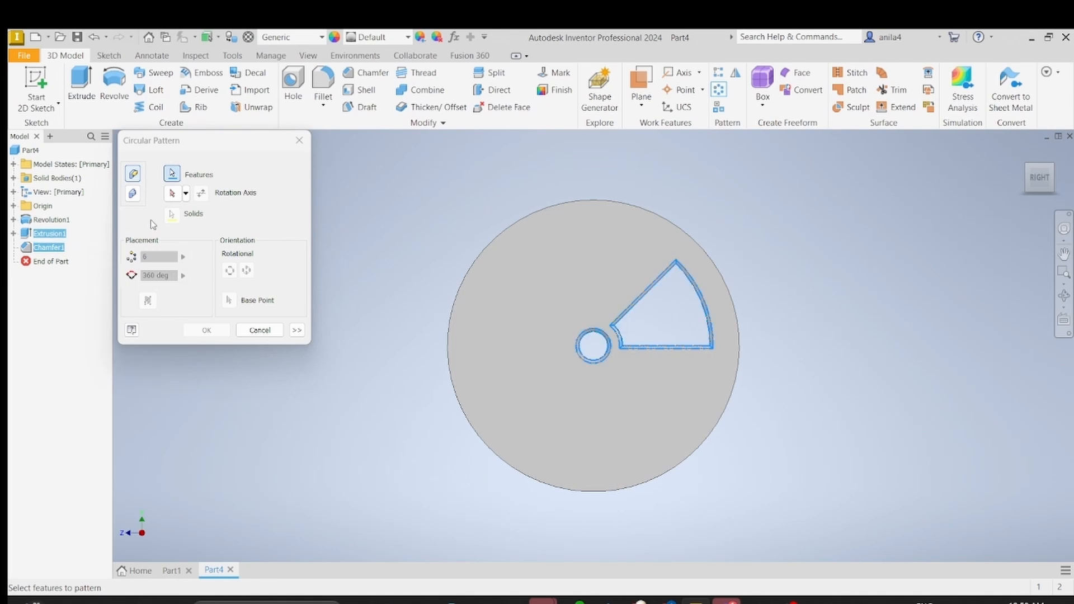
Step: Use the central bore as the rotation axis and create the circular pattern with 5 occurrences over 360 degrees
click(173, 194)
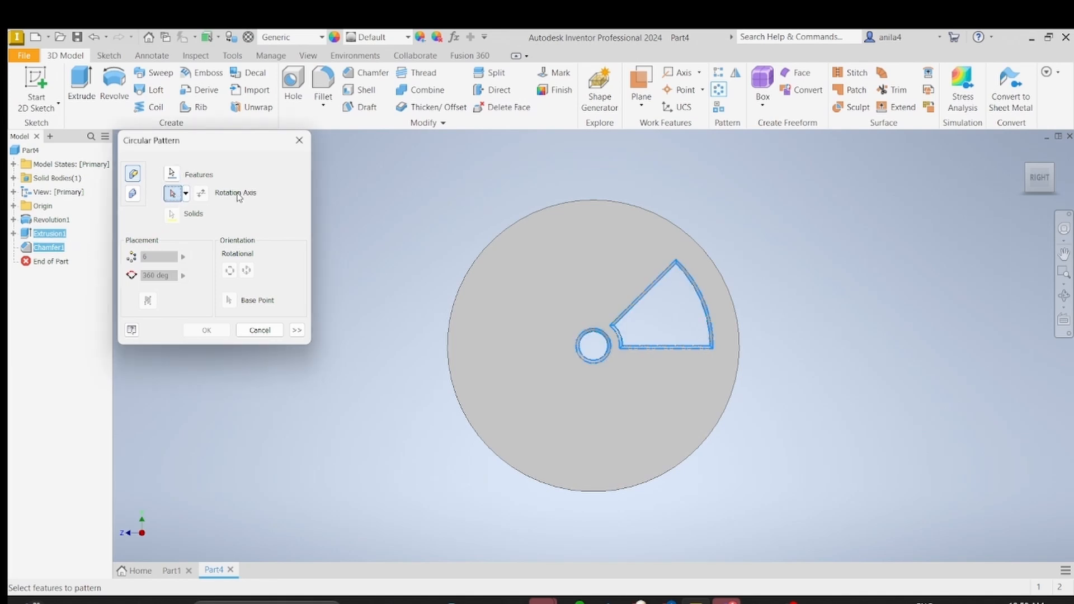
shift+middle_drag(669, 315, 593, 349)
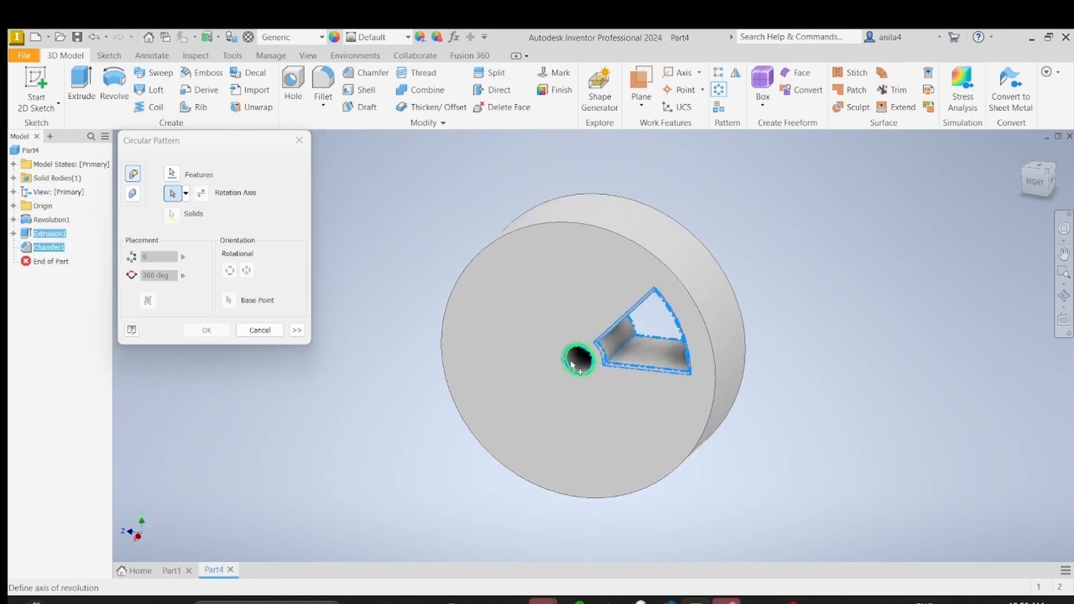
click(579, 362)
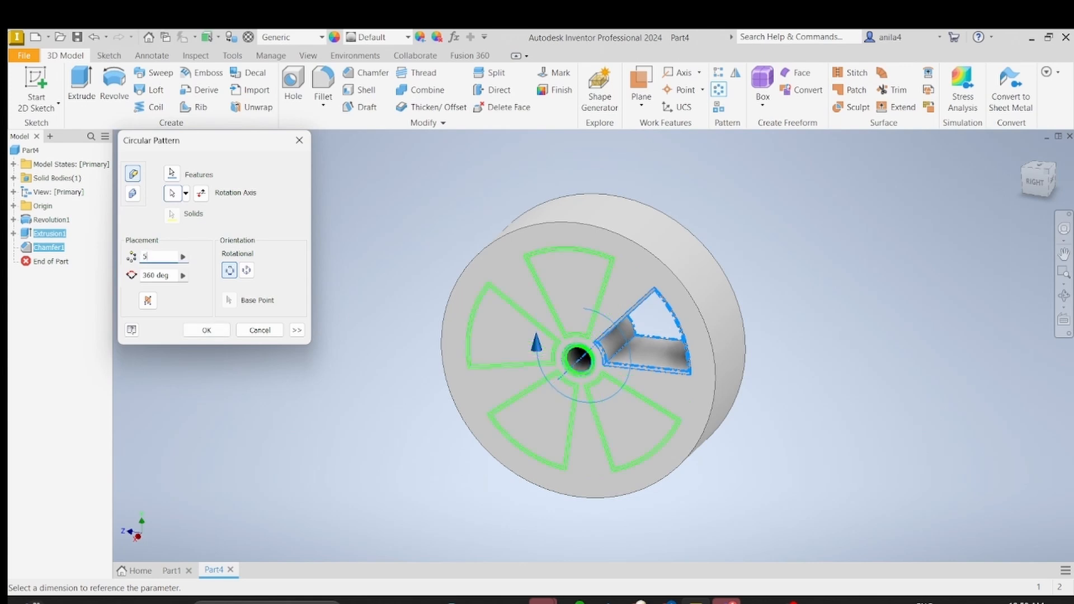
key(Return)
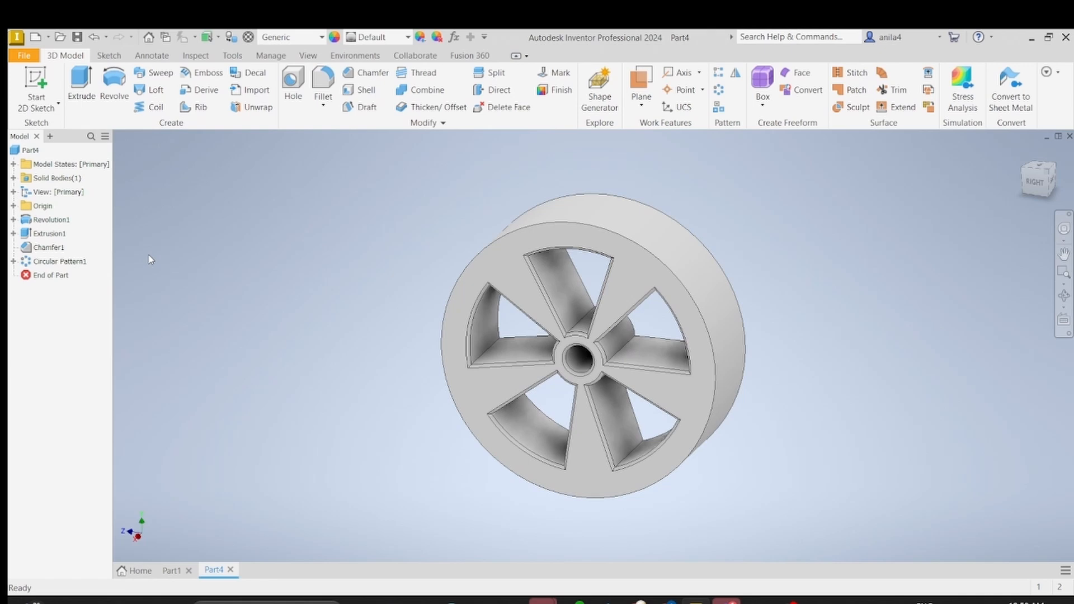
Step: Switch to the Part1 model and orient its spoked wheel face-on in the Right view
scroll(321, 239, down, 4)
middle_drag(468, 252, 398, 174)
scroll(435, 215, up, 4)
middle_drag(434, 221, 370, 218)
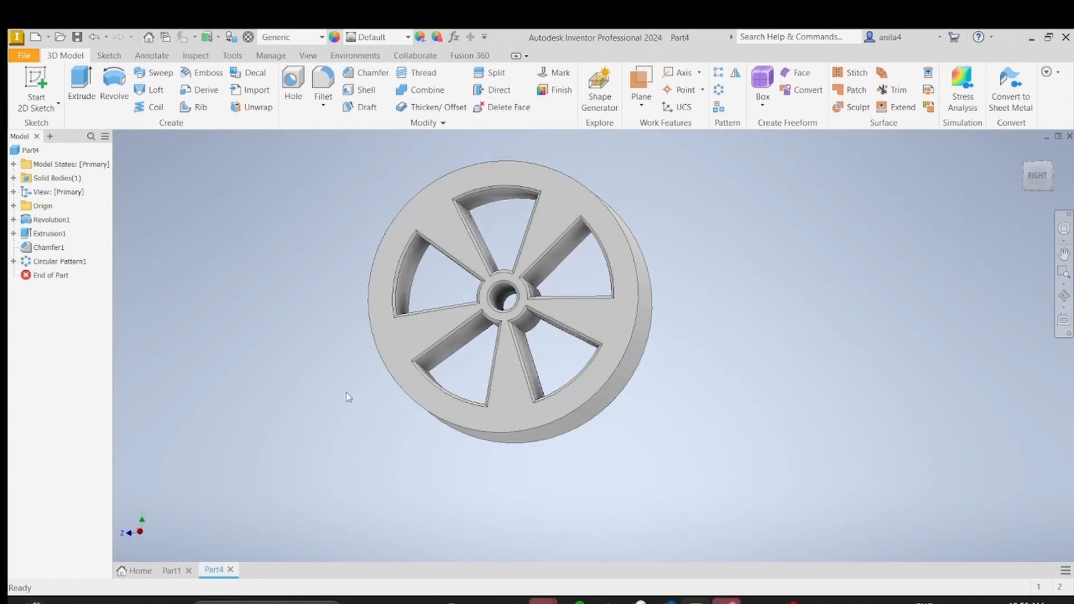
click(171, 571)
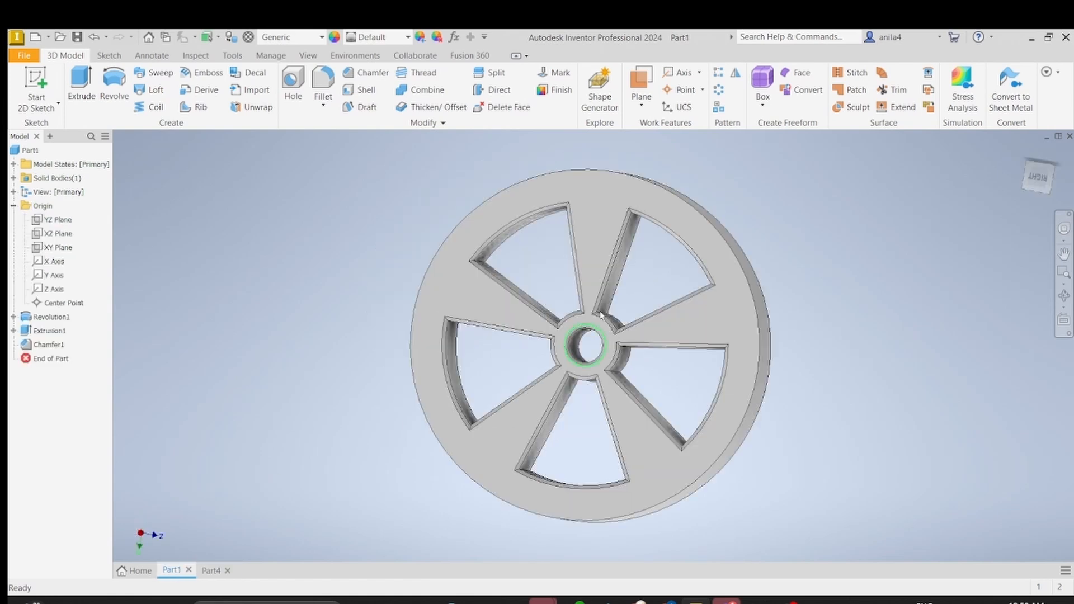
click(1033, 182)
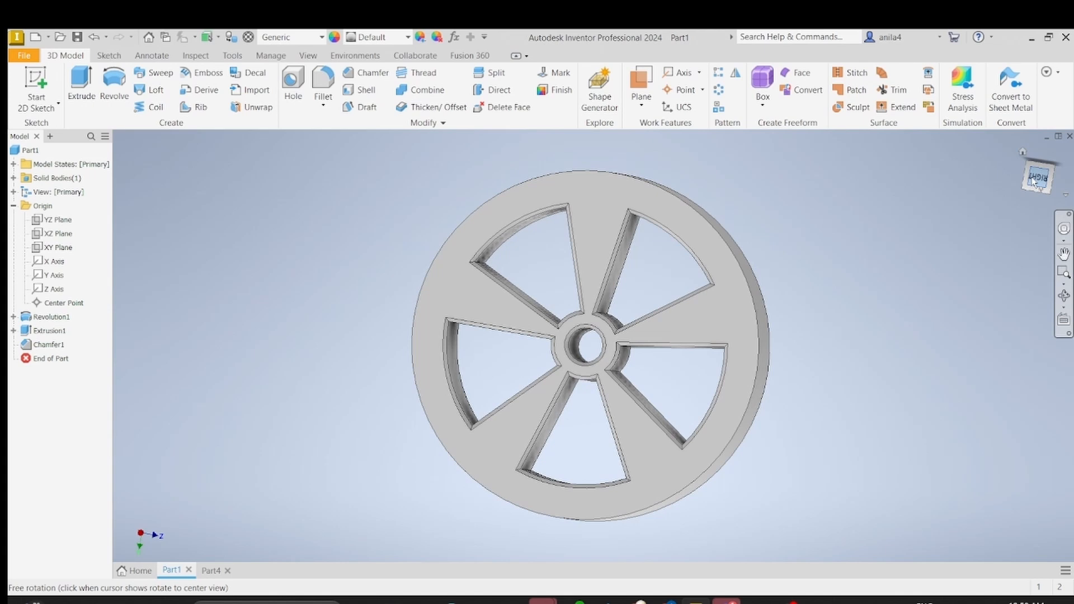
click(1060, 152)
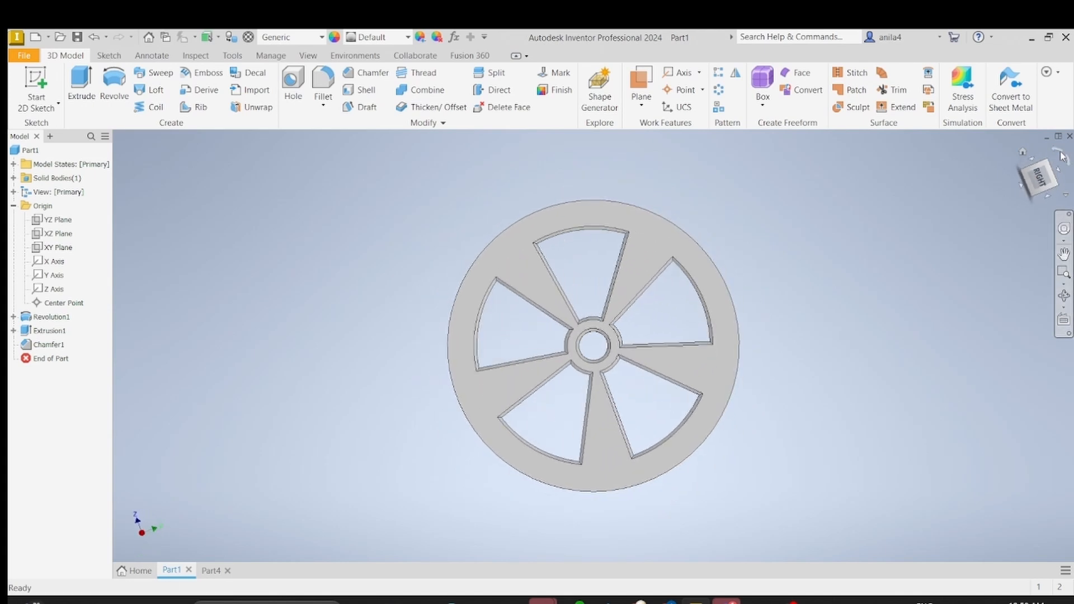
Step: Start a fillet and select the outer circular rim edges on both faces of the wheel
drag(975, 257, 870, 305)
scroll(751, 360, up, 3)
scroll(755, 363, down, 2)
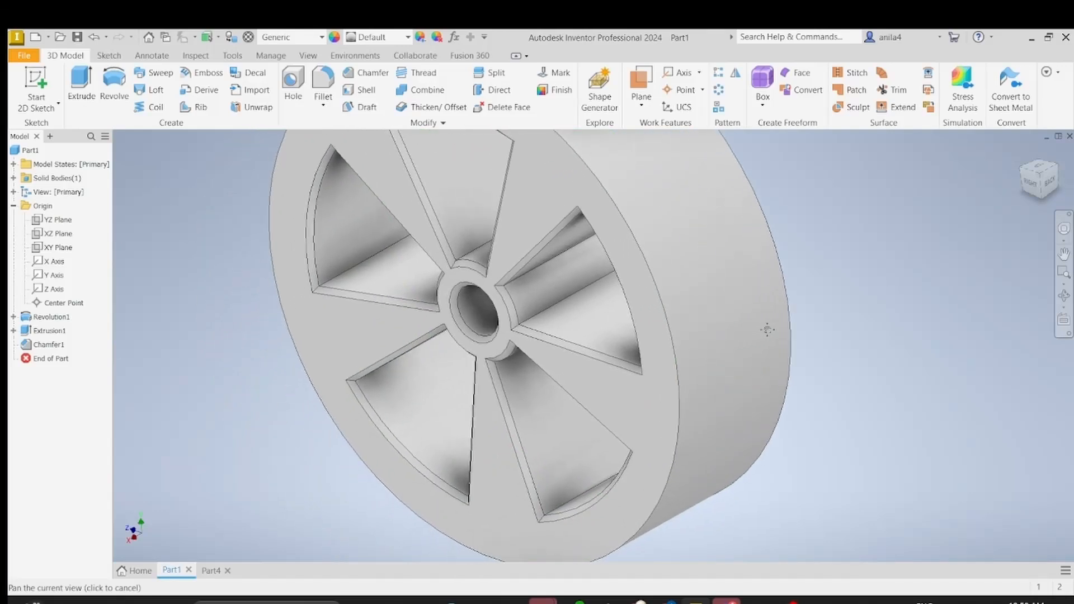
drag(758, 368, 704, 374)
shift+middle_drag(704, 374, 267, 275)
scroll(267, 275, down, 3)
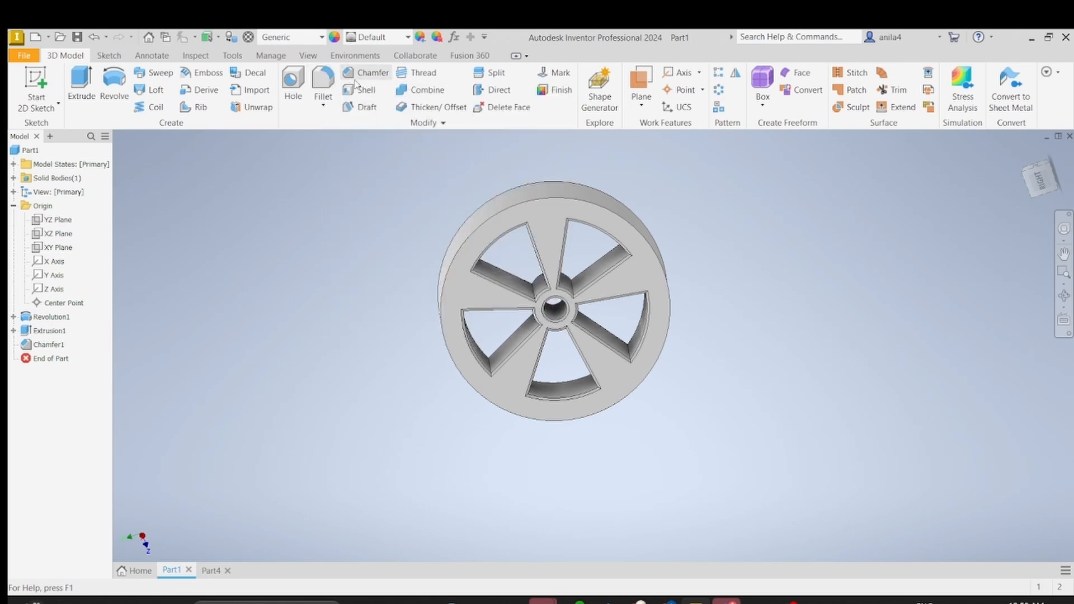
click(323, 84)
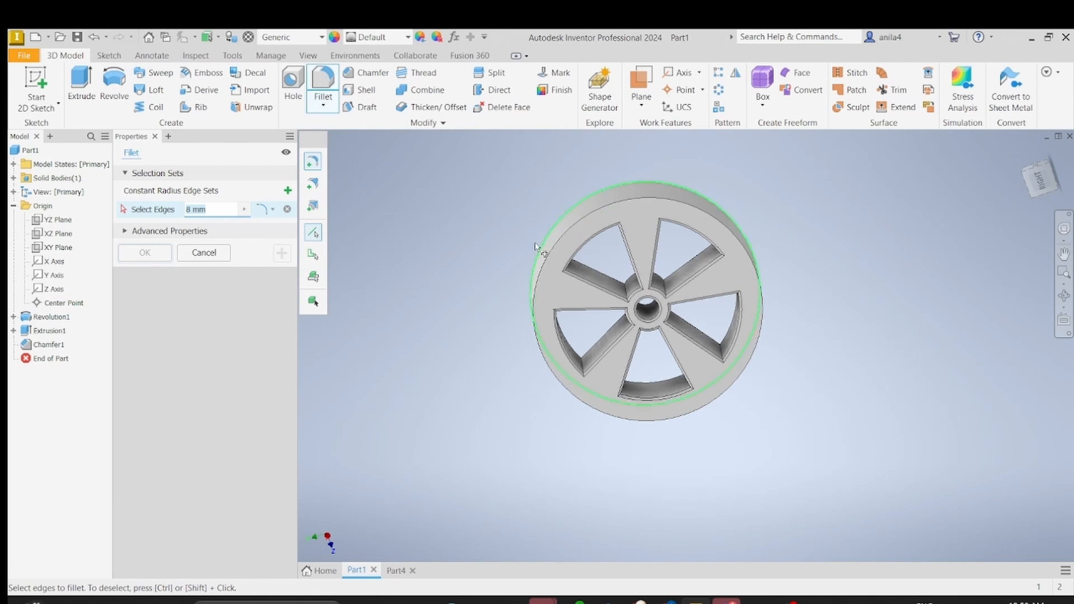
shift+middle_drag(472, 220, 607, 240)
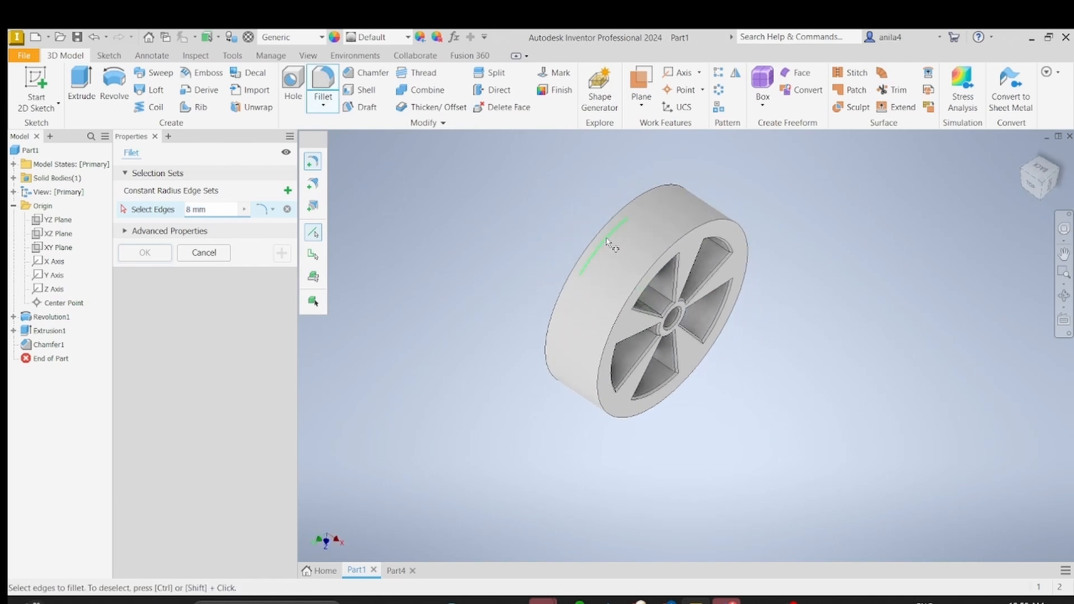
shift+middle_drag(486, 258, 700, 273)
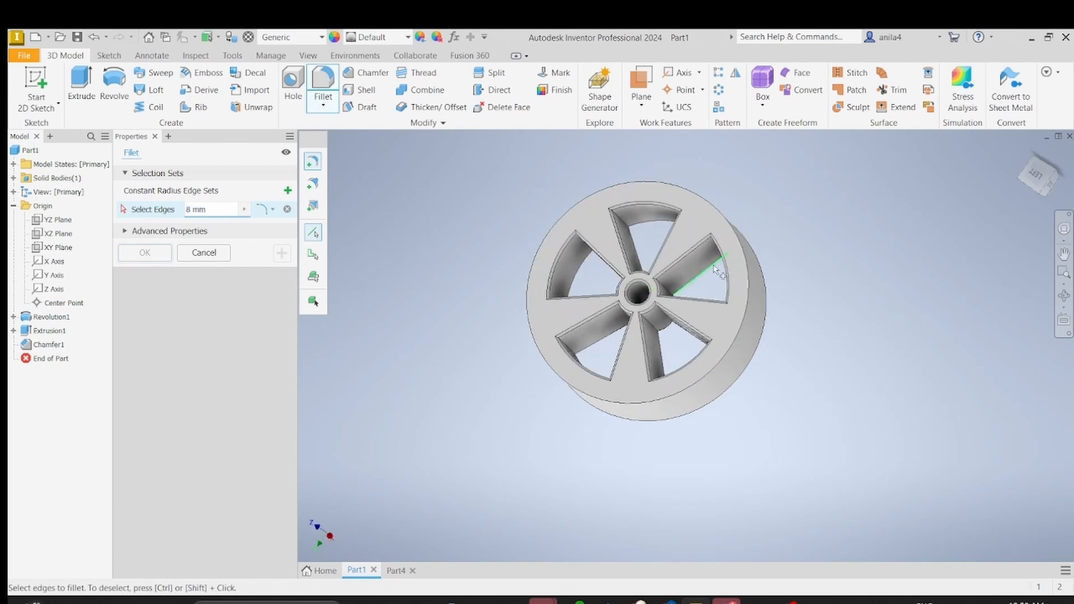
click(747, 251)
mouse_move(805, 288)
shift+middle_down()
mouse_move(772, 295)
mouse_move(666, 267)
shift+middle_up()
click(669, 261)
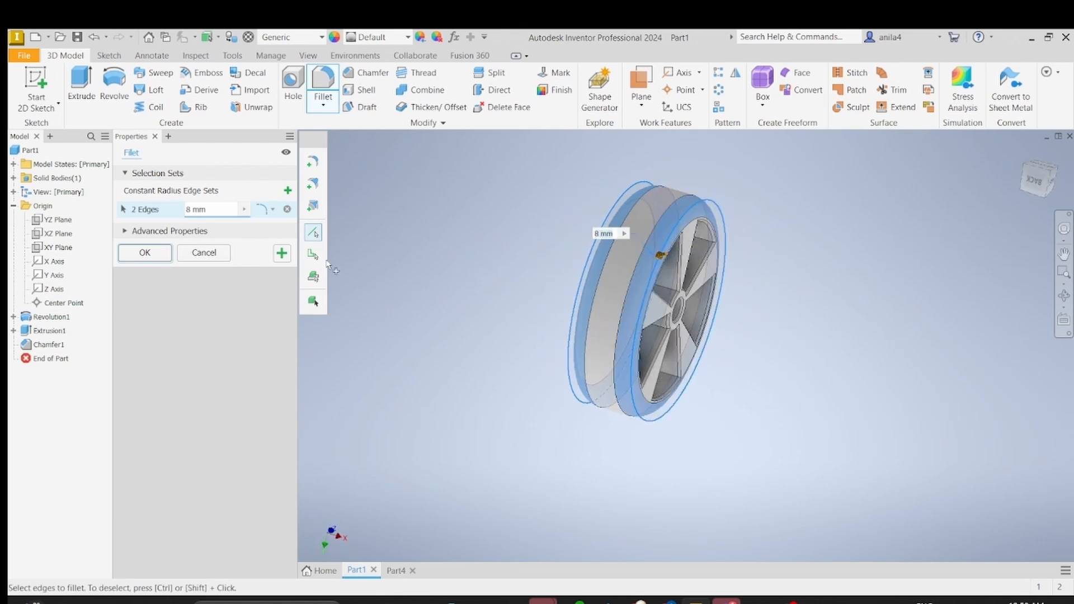
Step: Set the fillet radius to 8 mm and apply it to both rim edges
click(212, 210)
text(8)
key(Return)
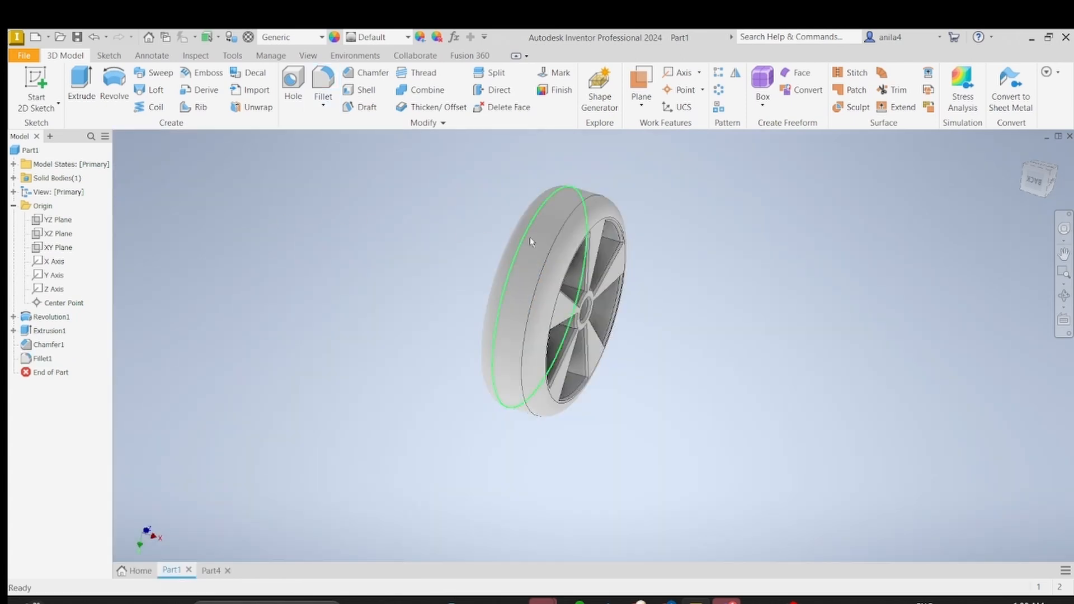
shift+middle_drag(719, 294, 854, 353)
shift+middle_drag(676, 325, 620, 304)
shift+middle_drag(620, 303, 587, 302)
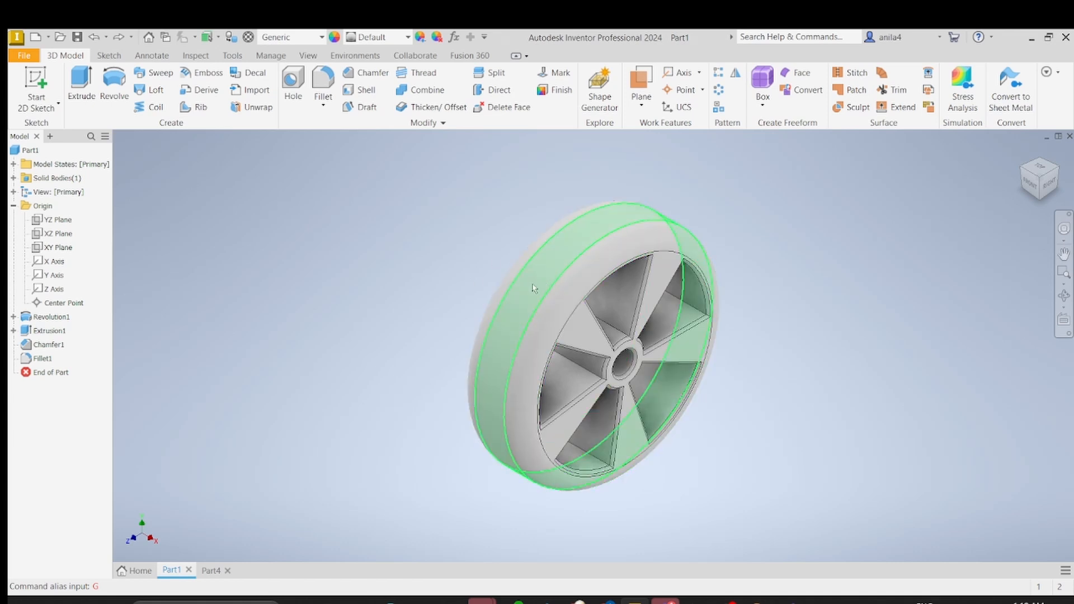
mouse_move(551, 304)
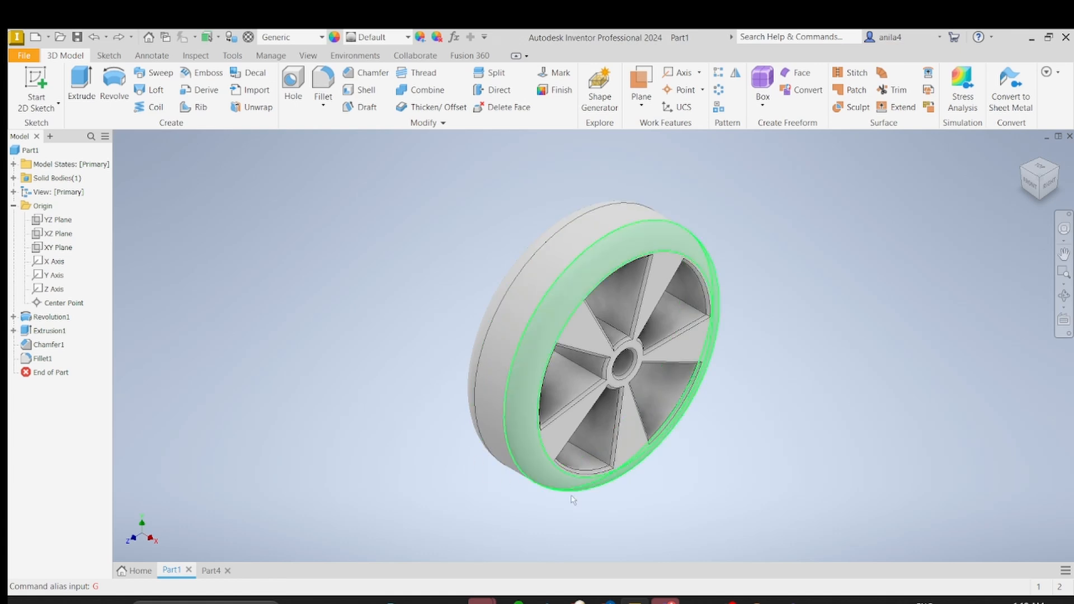
click(39, 83)
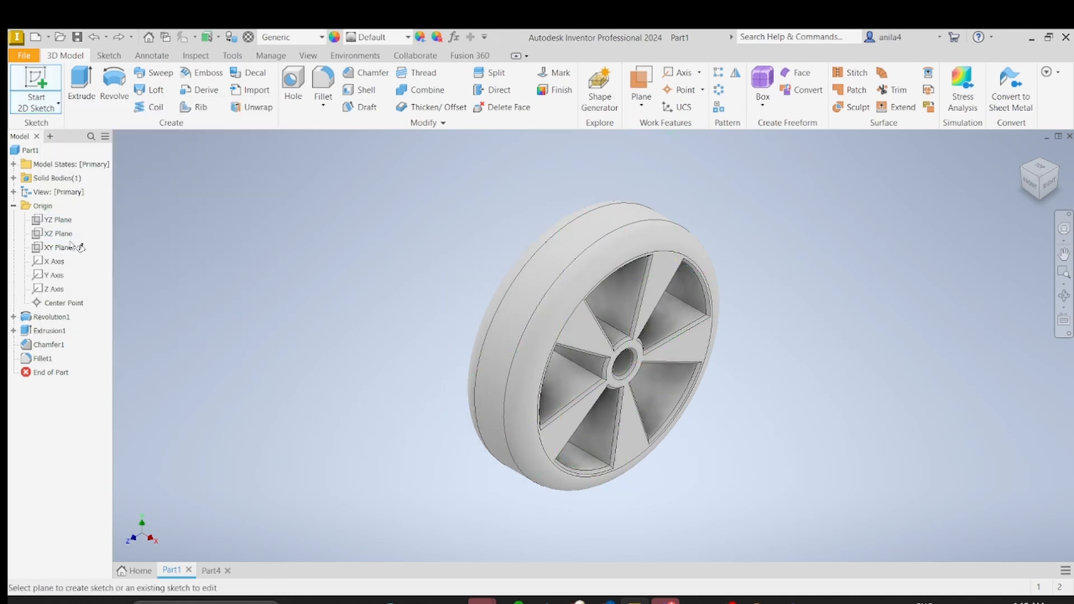
click(41, 110)
key(Escape)
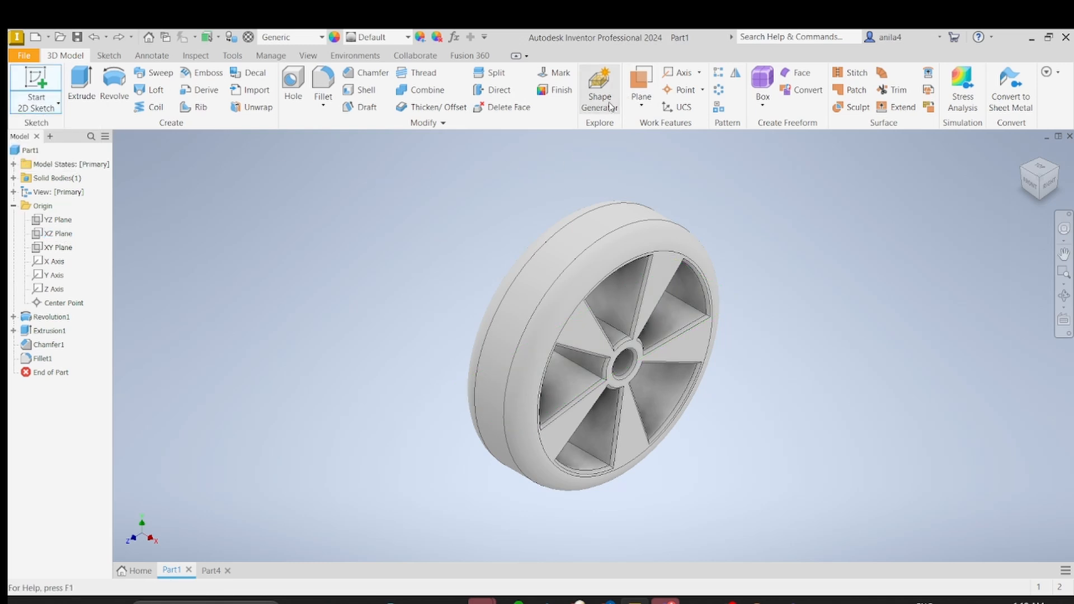
Step: Create a work plane tangent to the wheel's outer cylindrical tread surface and parallel to the origin XZ Plane
click(640, 104)
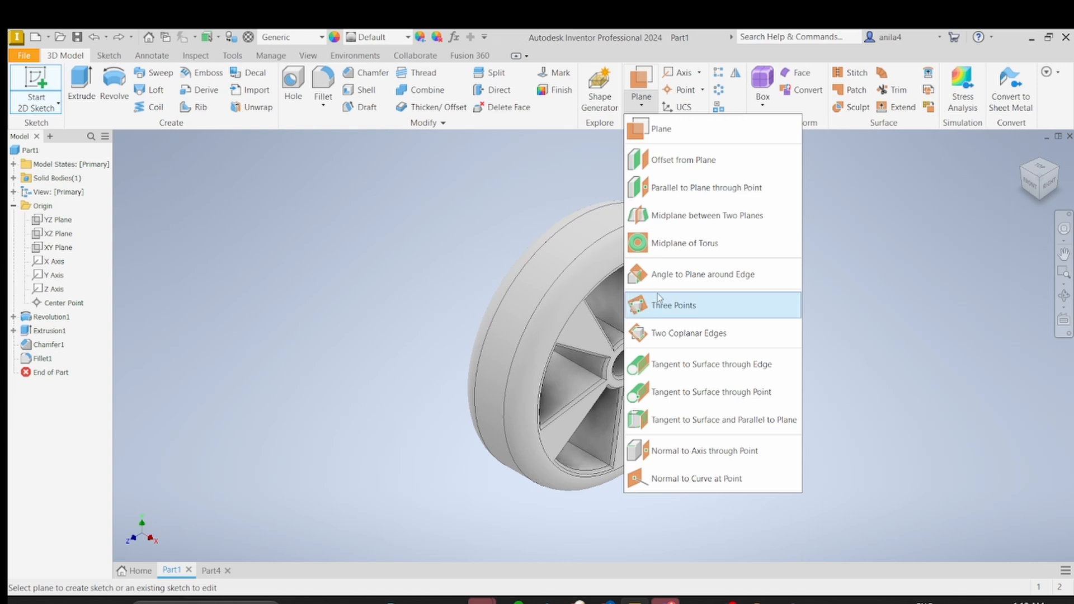
click(745, 420)
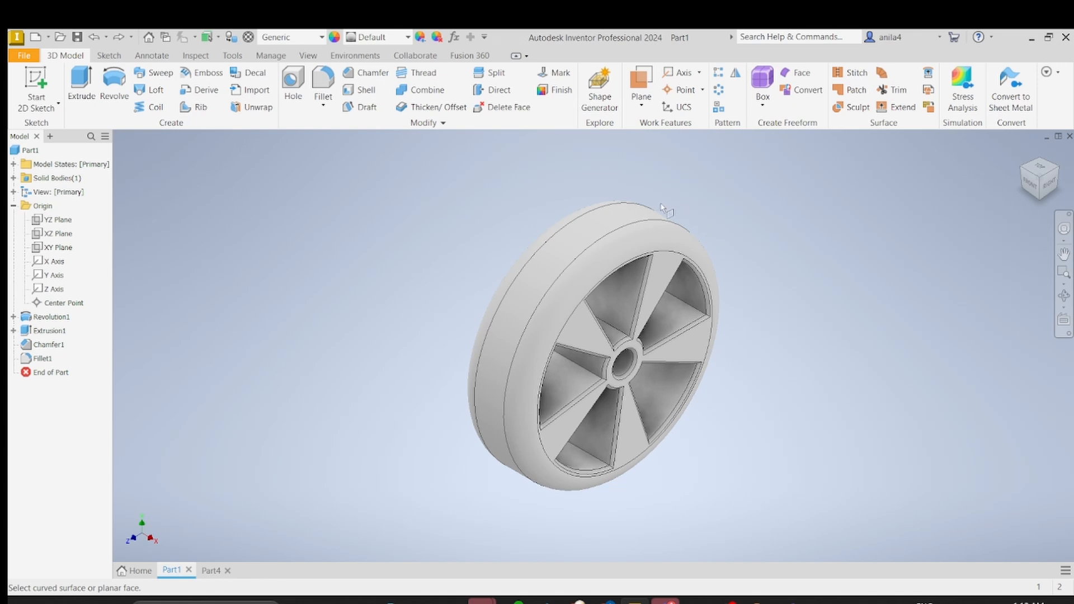
click(616, 226)
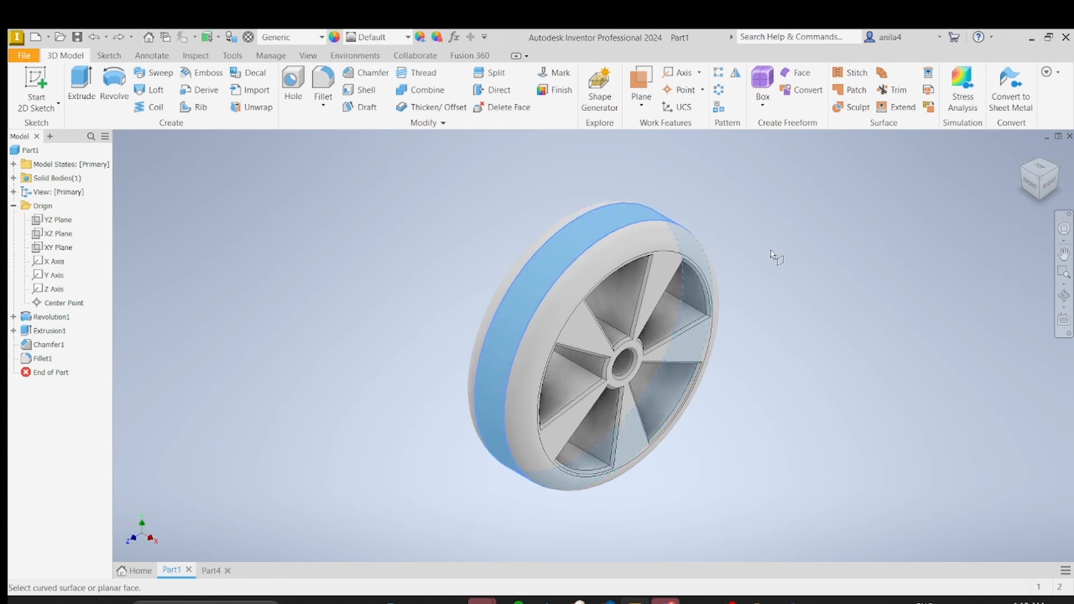
key(F2)
key(F4)
drag(769, 252, 671, 237)
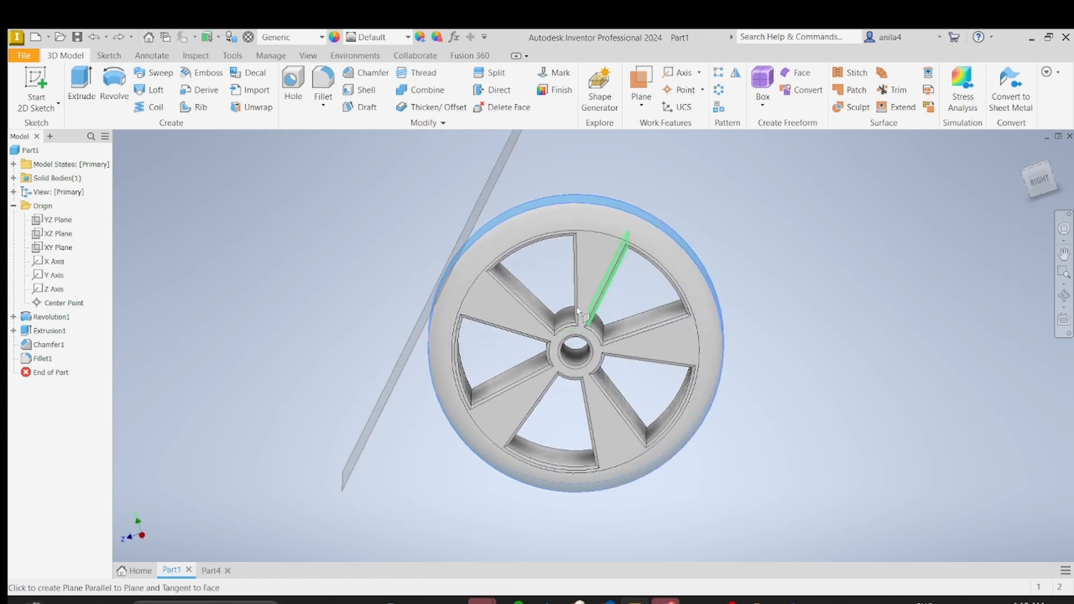
click(13, 206)
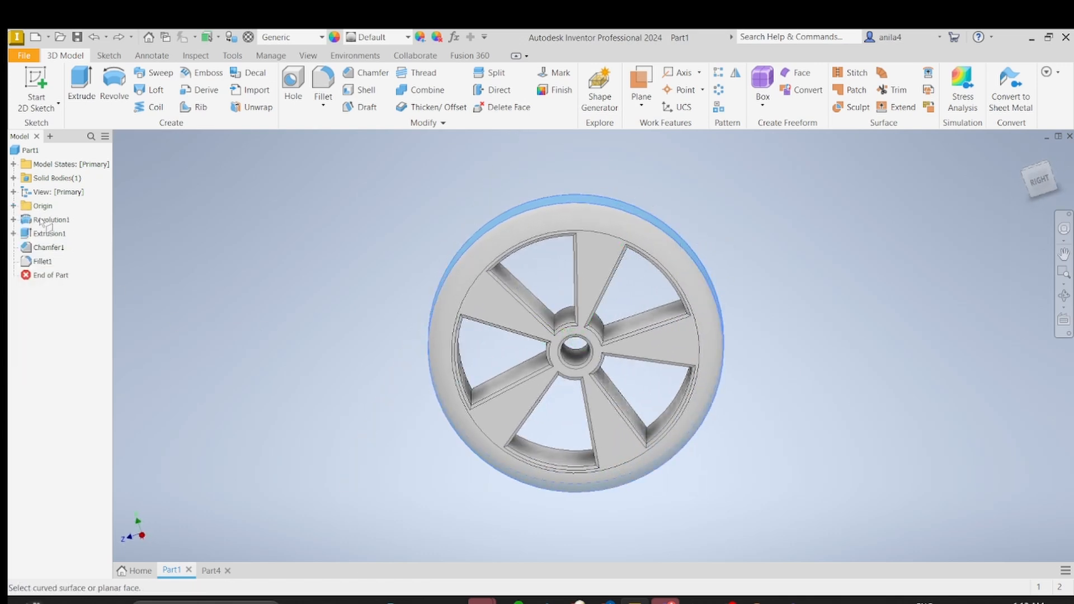
click(14, 207)
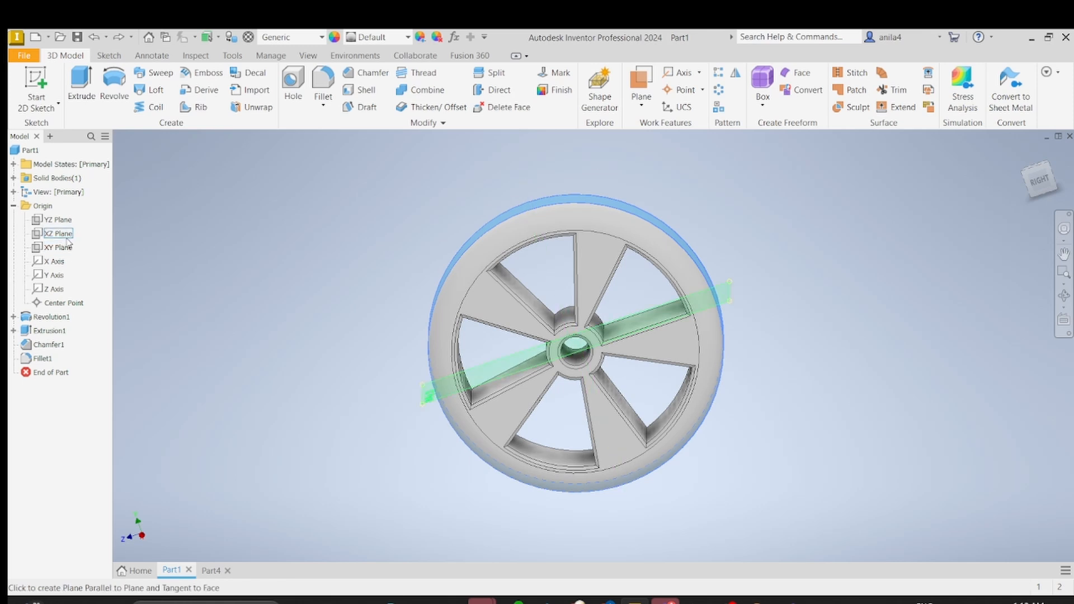
click(67, 239)
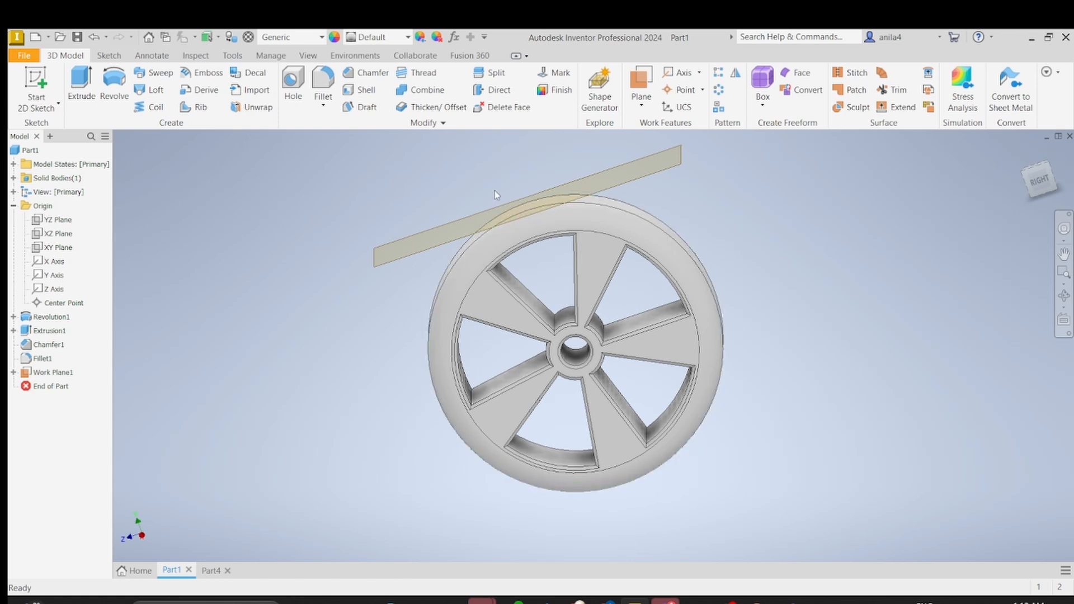
Step: Start a 2D sketch on the work plane tangent to the wheel's tread
shift+middle_drag(321, 199, 444, 248)
click(35, 84)
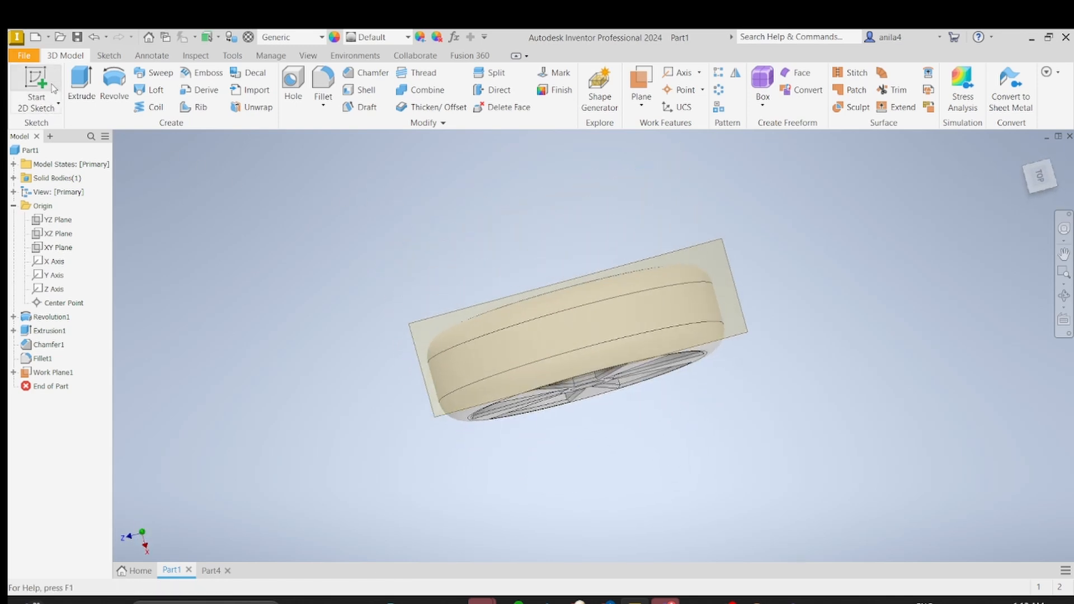
click(691, 257)
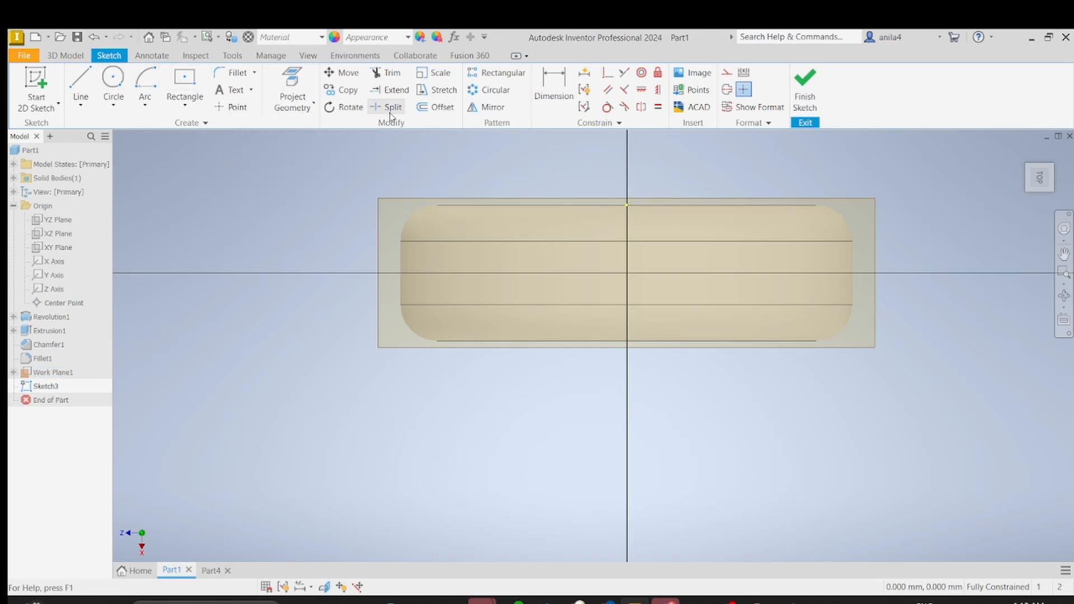
Step: Draw a two-point center rectangle on the sketch origin, 6 mm wide by 14 mm high, and finish the sketch
click(198, 107)
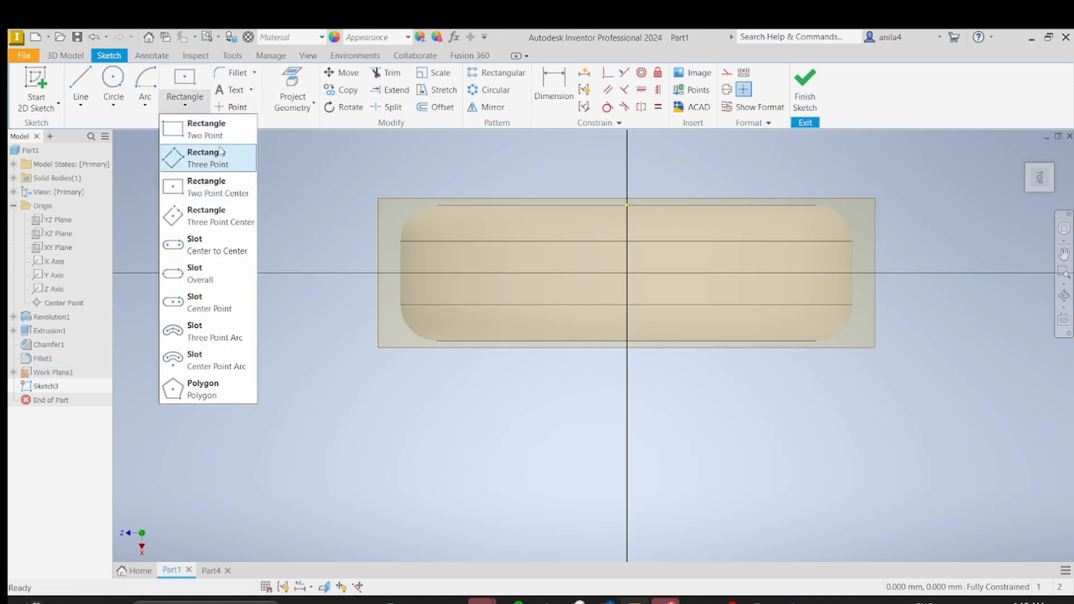
click(223, 186)
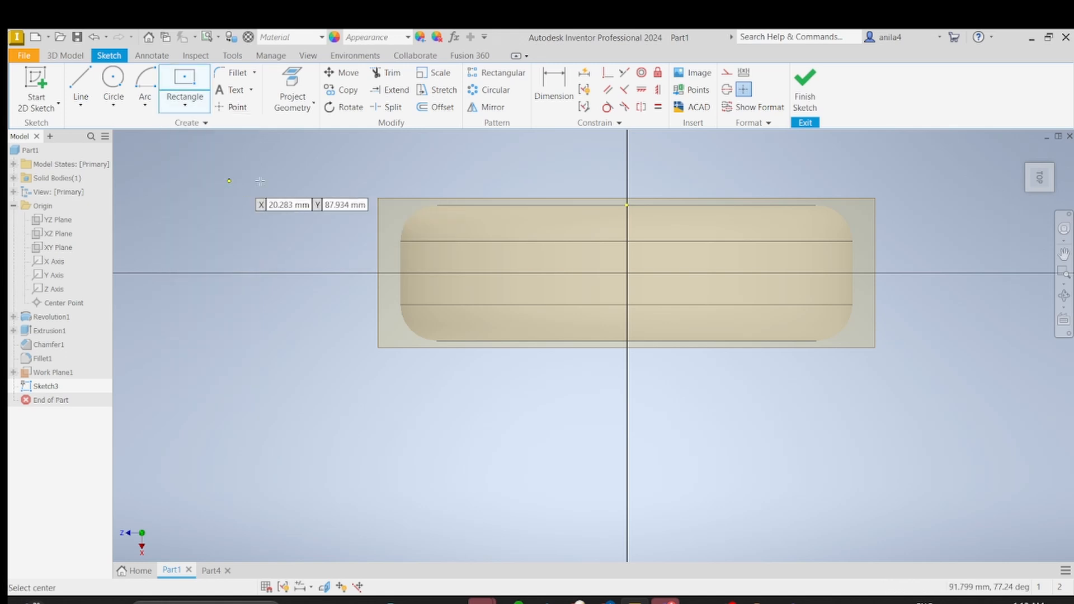
click(627, 273)
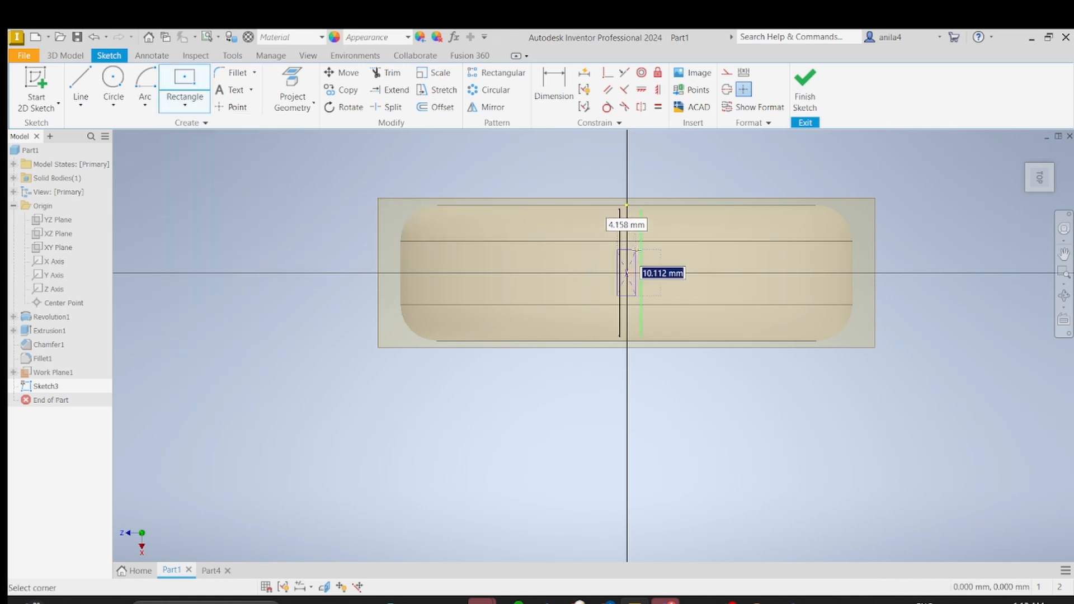
text(10)
key(Tab)
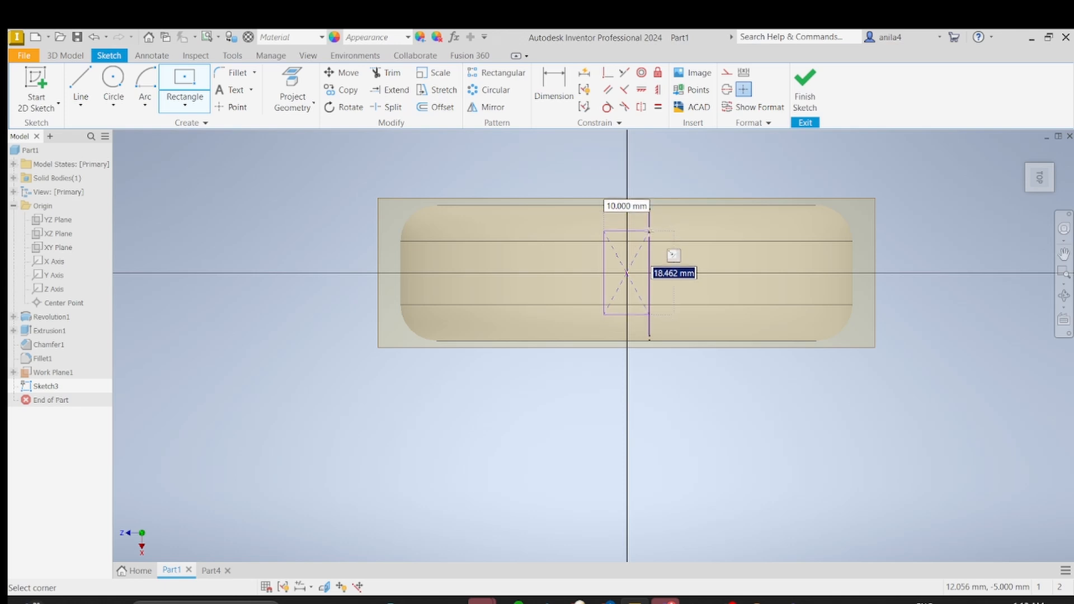
text(14)
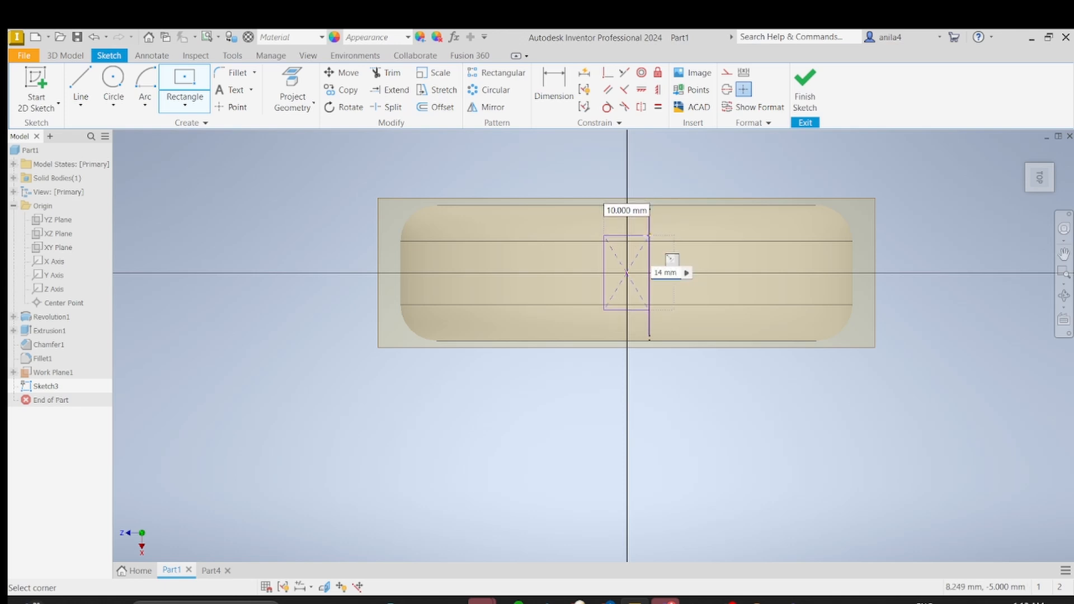
key(Tab)
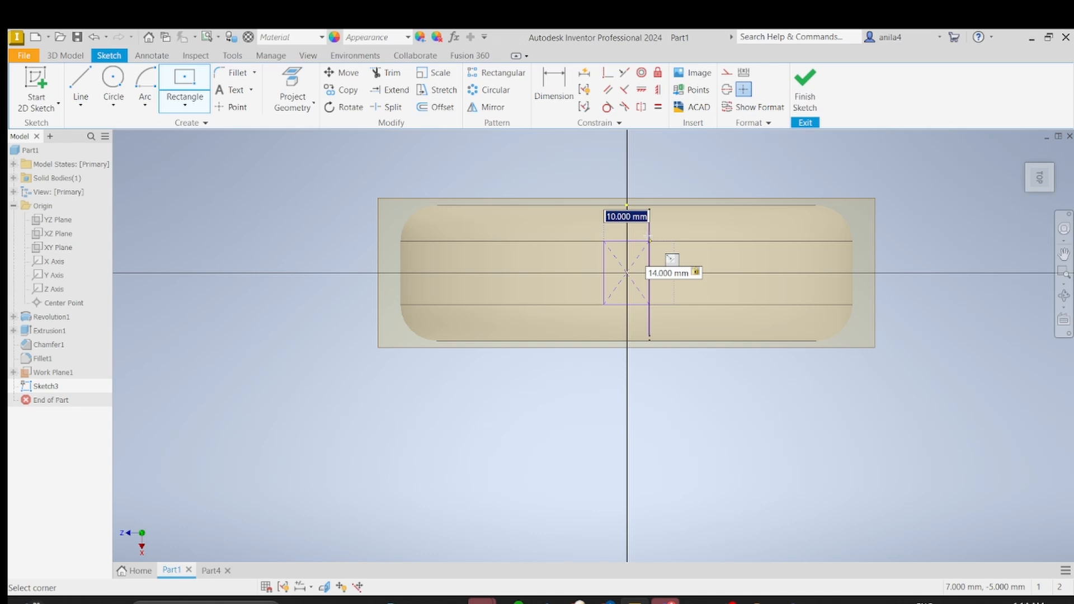
text(5)
key(Return)
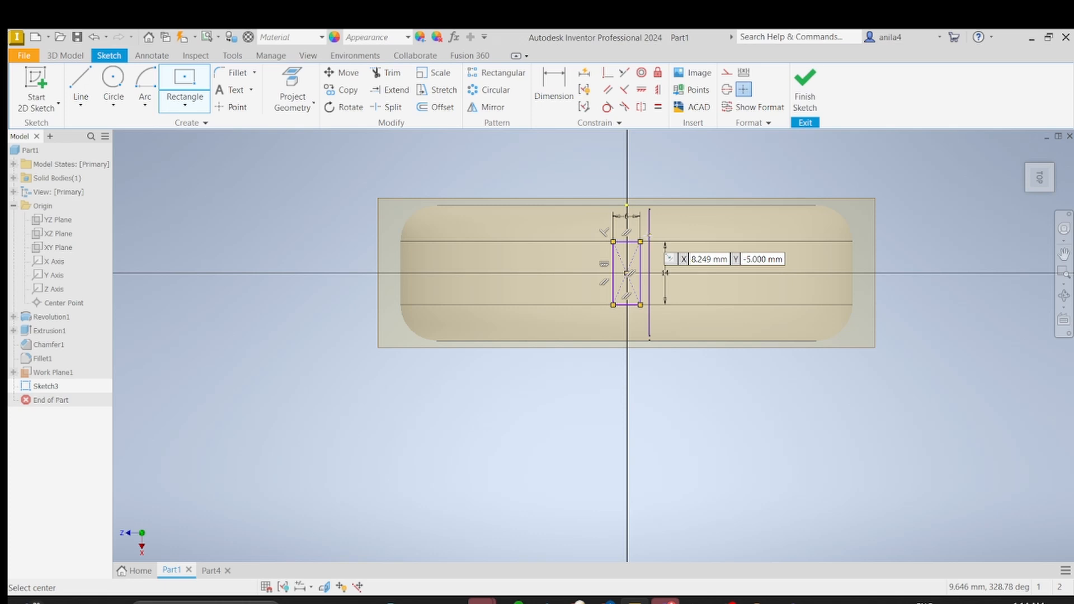
key(Escape)
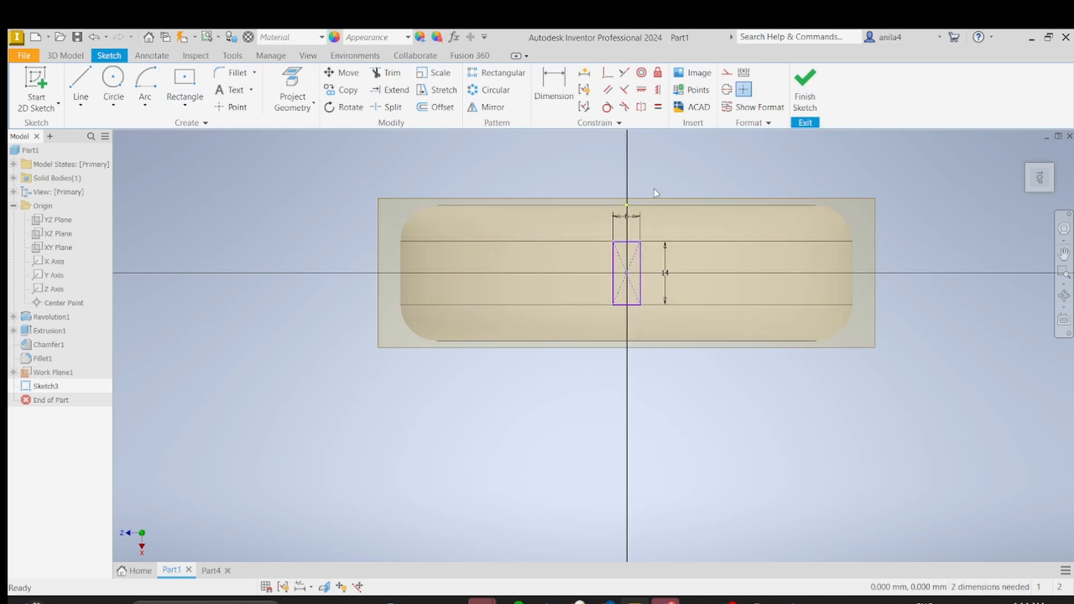
mouse_move(948, 287)
shift+middle_down()
mouse_move(921, 238)
mouse_move(925, 285)
mouse_move(834, 288)
mouse_move(892, 278)
mouse_move(901, 263)
shift+middle_up()
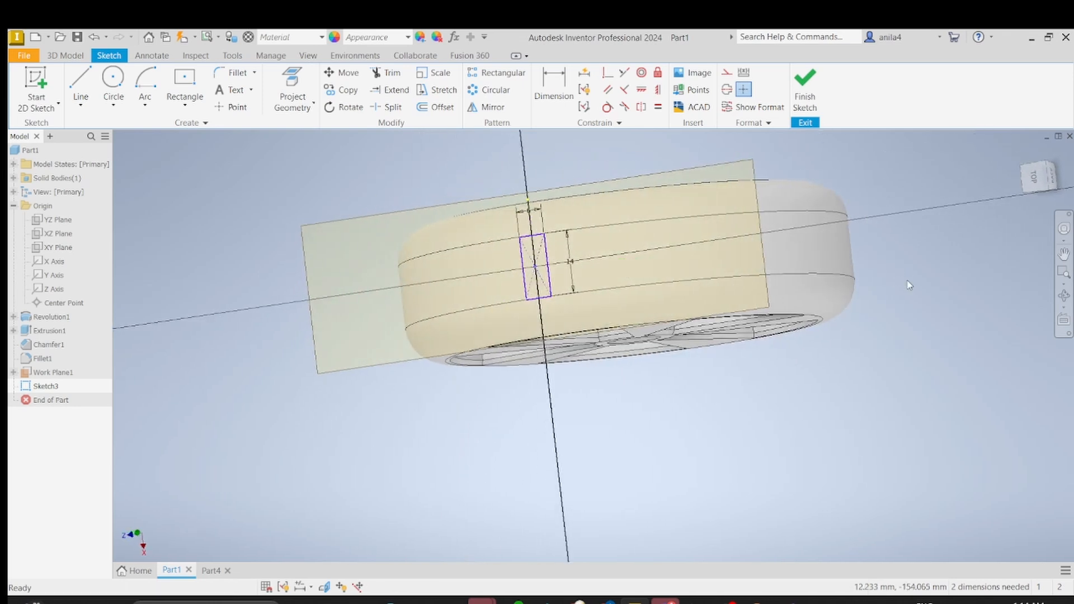
click(814, 87)
Step: Start extruding the rectangle on the tangent plane and try a distance of 10 mm
mouse_move(842, 190)
shift+middle_down()
mouse_move(856, 204)
mouse_move(832, 266)
shift+middle_up()
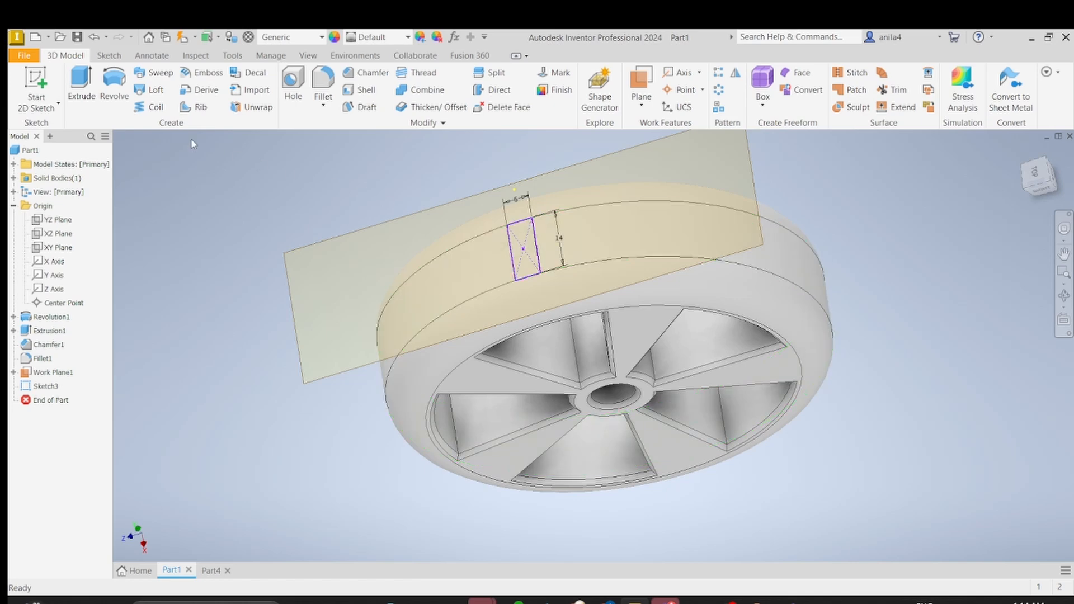
click(82, 89)
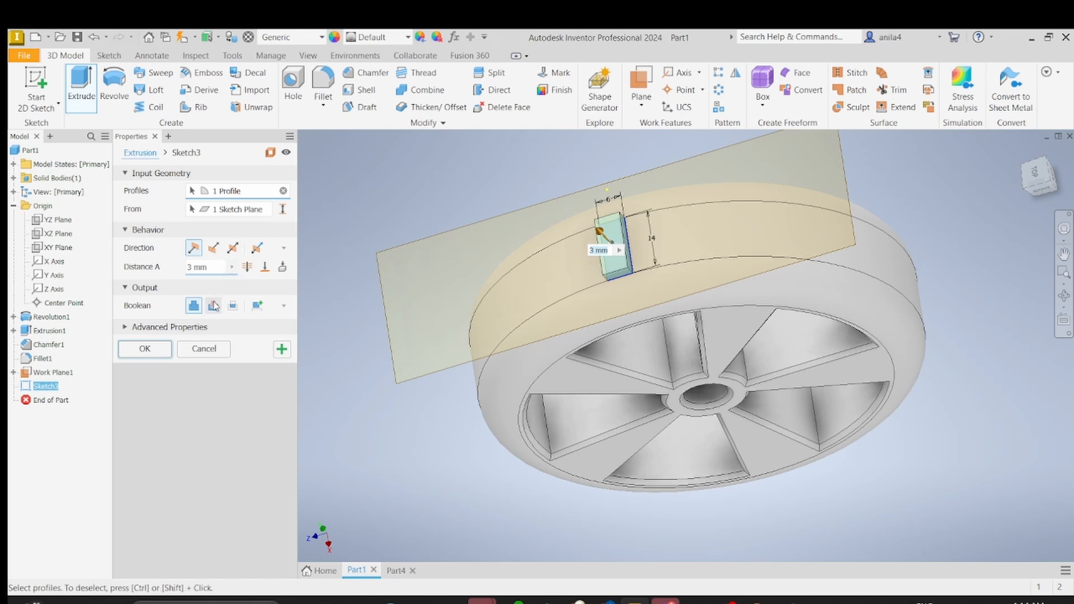
click(194, 268)
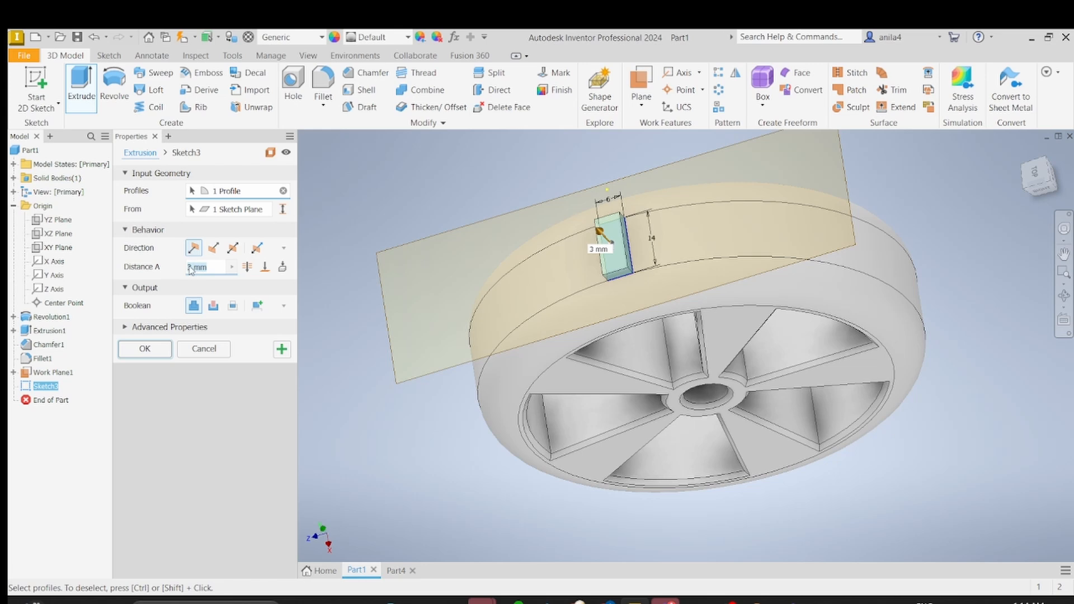
click(189, 267)
key(BackSpace)
text(10)
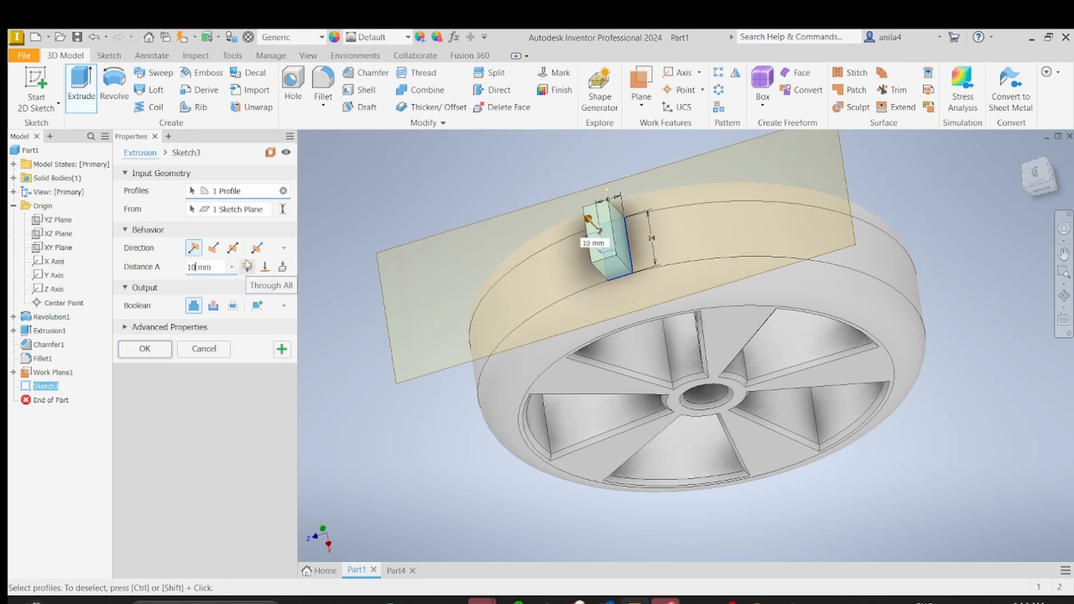
Step: Set the rectangle's extrusion distance to 3 mm and apply it as a cut into the tread
mouse_move(664, 325)
shift+middle_down()
mouse_move(666, 303)
mouse_move(659, 323)
shift+middle_up()
scroll(667, 304, down, 3)
click(191, 267)
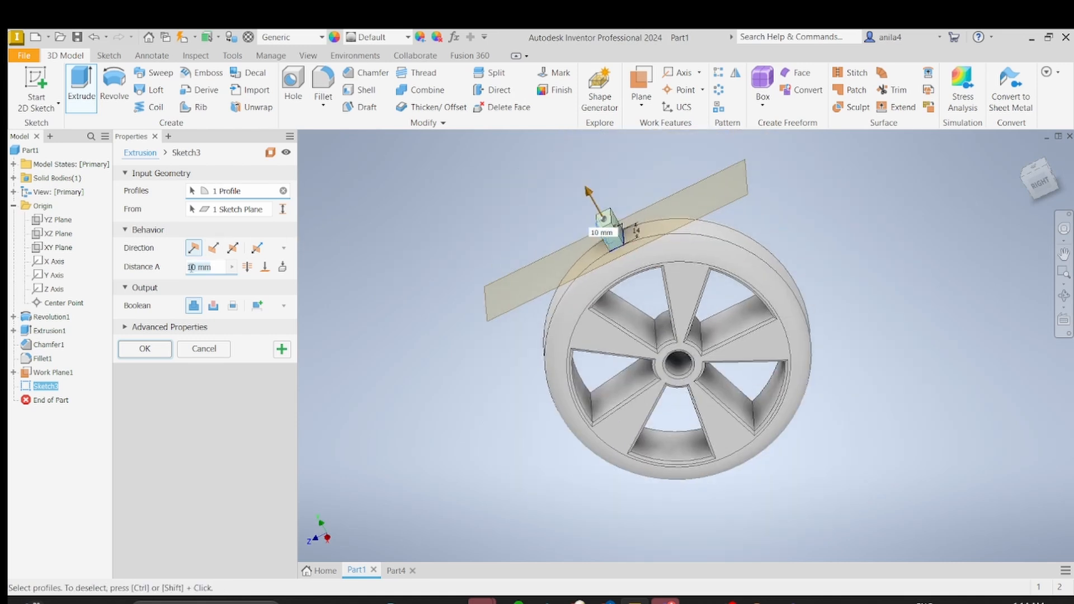
key(BackSpace)
key(Delete)
text(3)
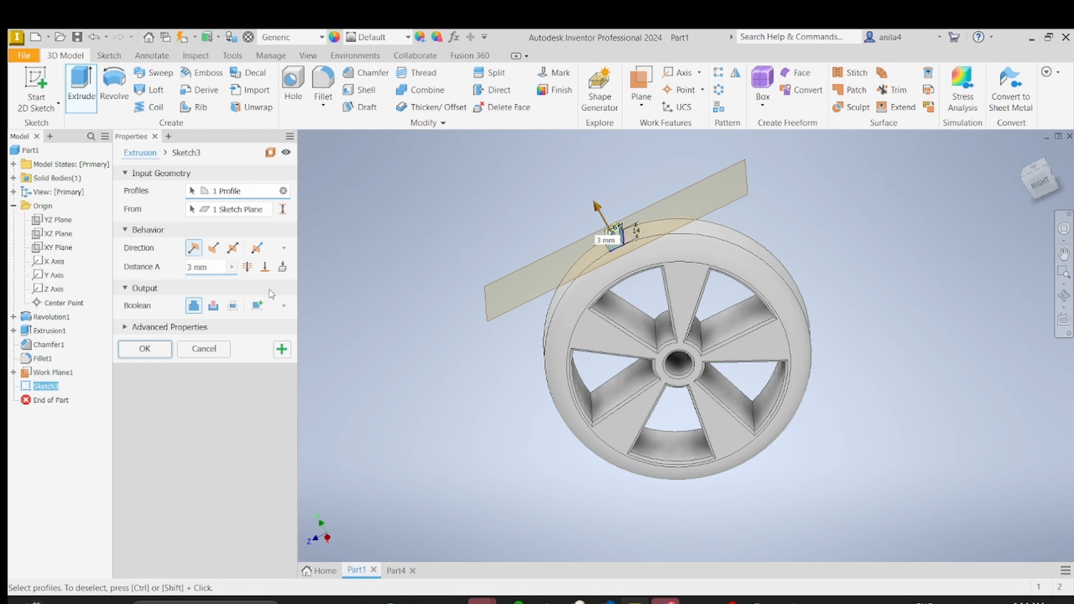
click(270, 289)
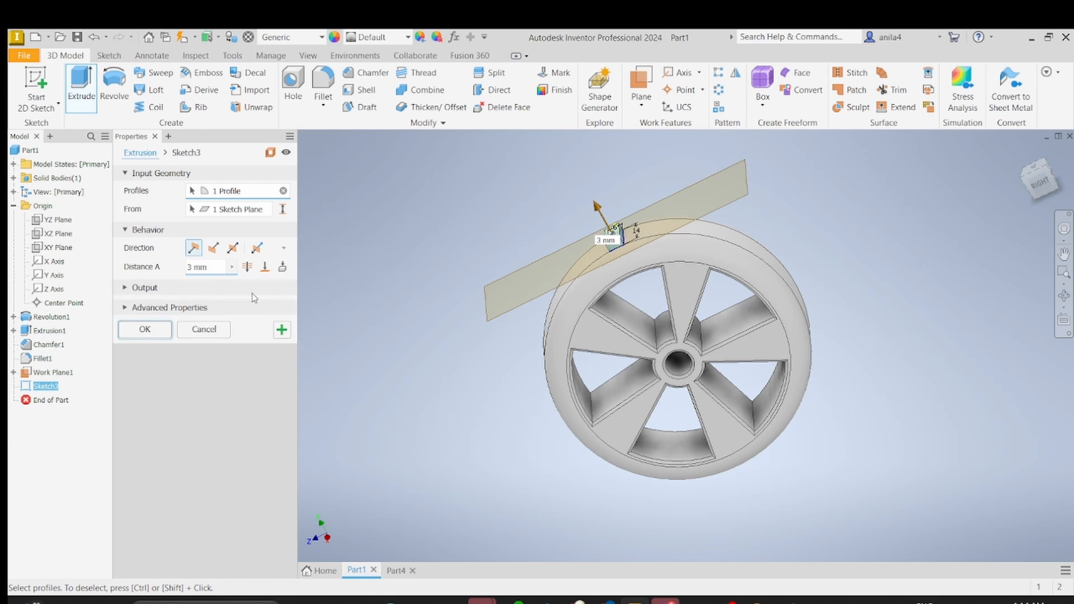
click(132, 290)
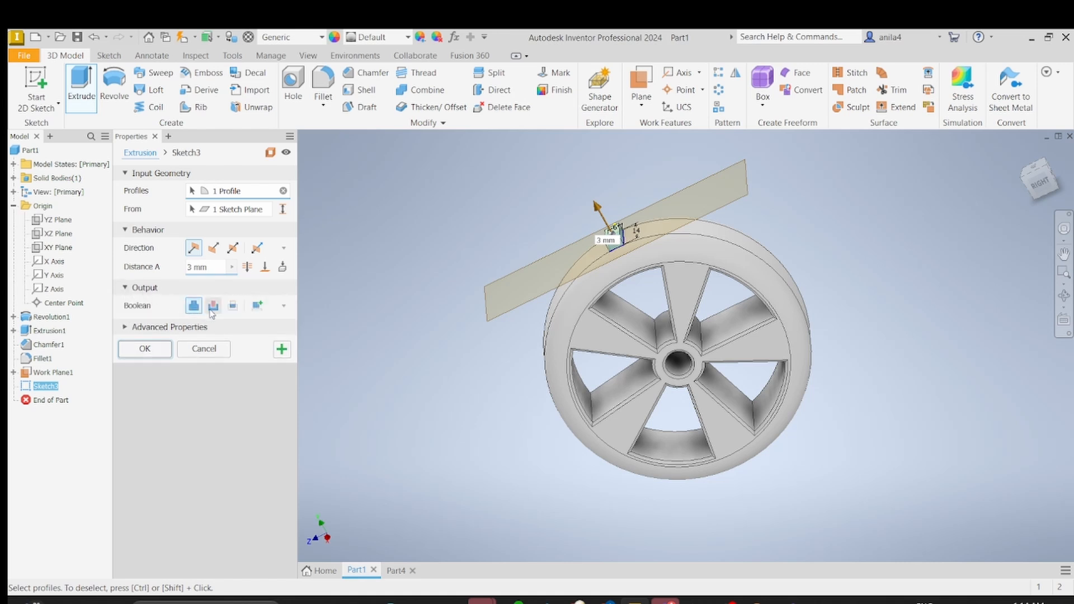
click(212, 306)
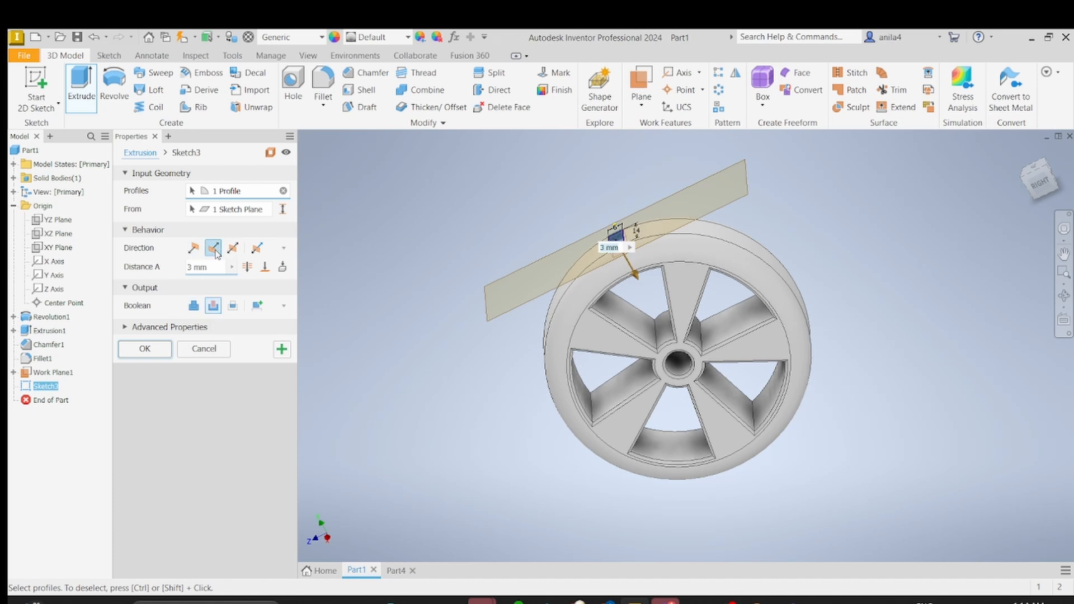
click(145, 349)
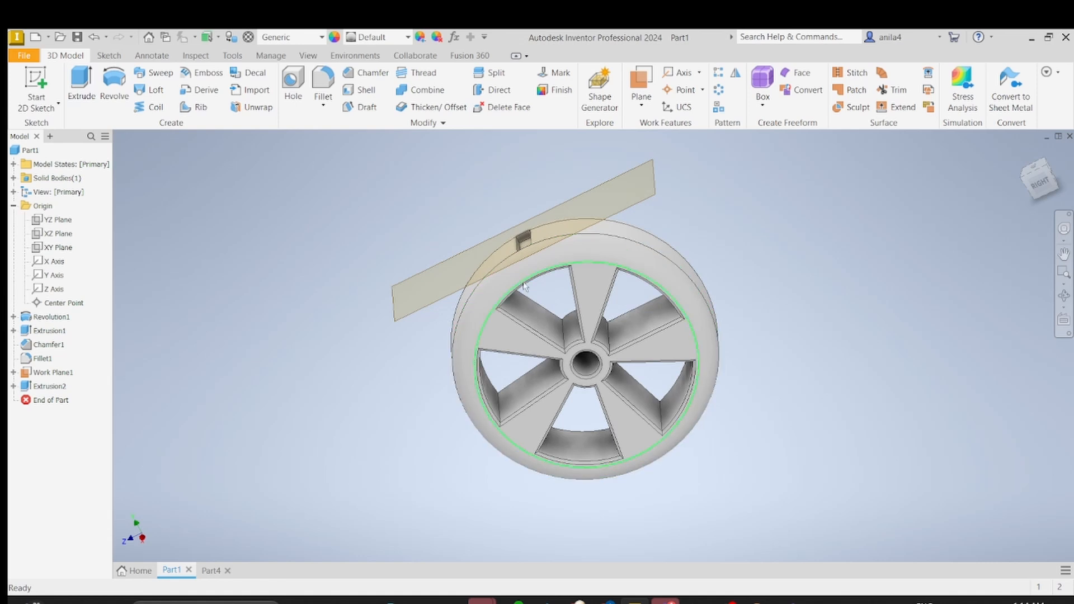
Step: Start a circular pattern of the rectangular tread pocket, using the hub's central bore as the rotation axis
shift+middle_drag(457, 269, 538, 291)
scroll(608, 284, down, 5)
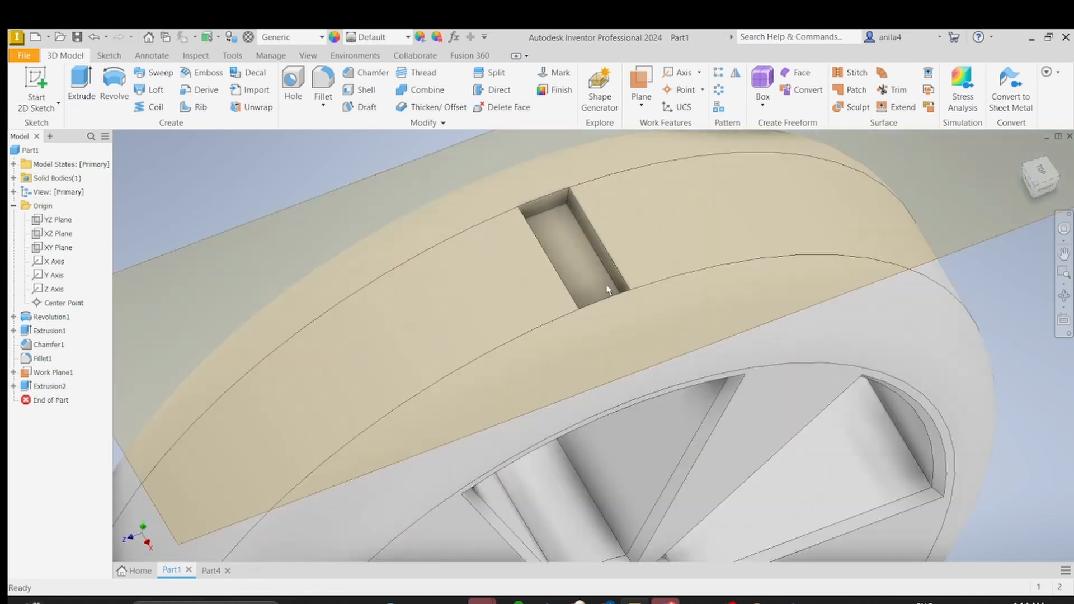
scroll(579, 299, up, 5)
shift+middle_drag(563, 397, 560, 323)
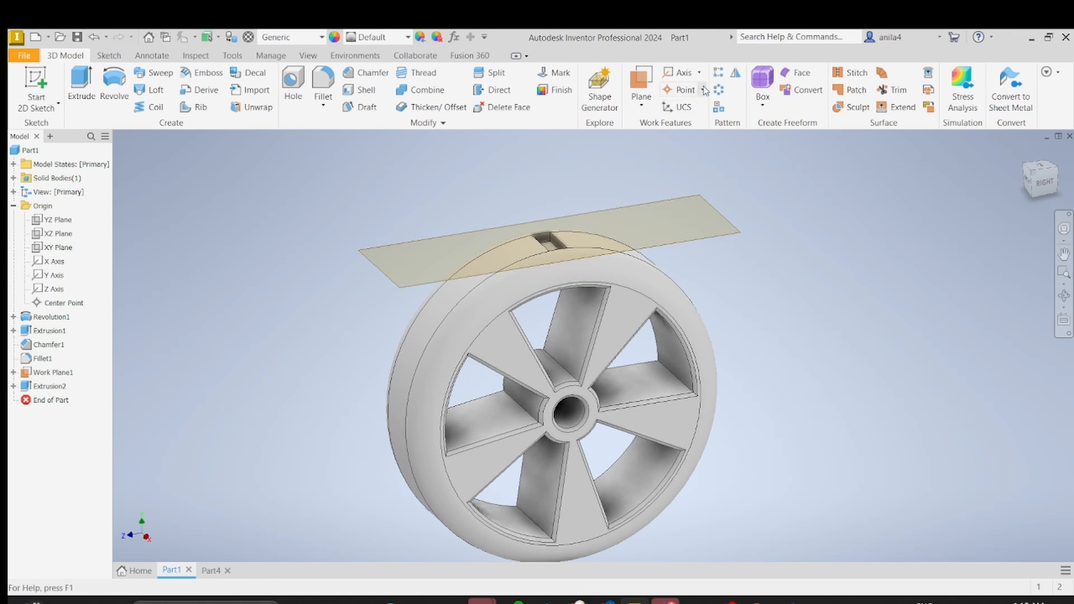
click(719, 92)
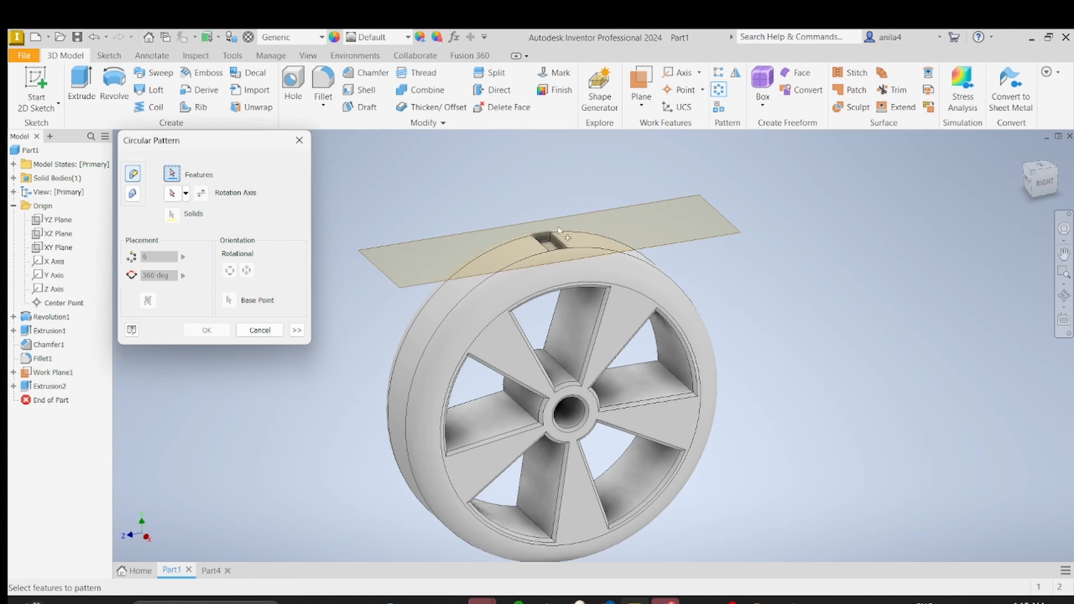
scroll(558, 231, up, 3)
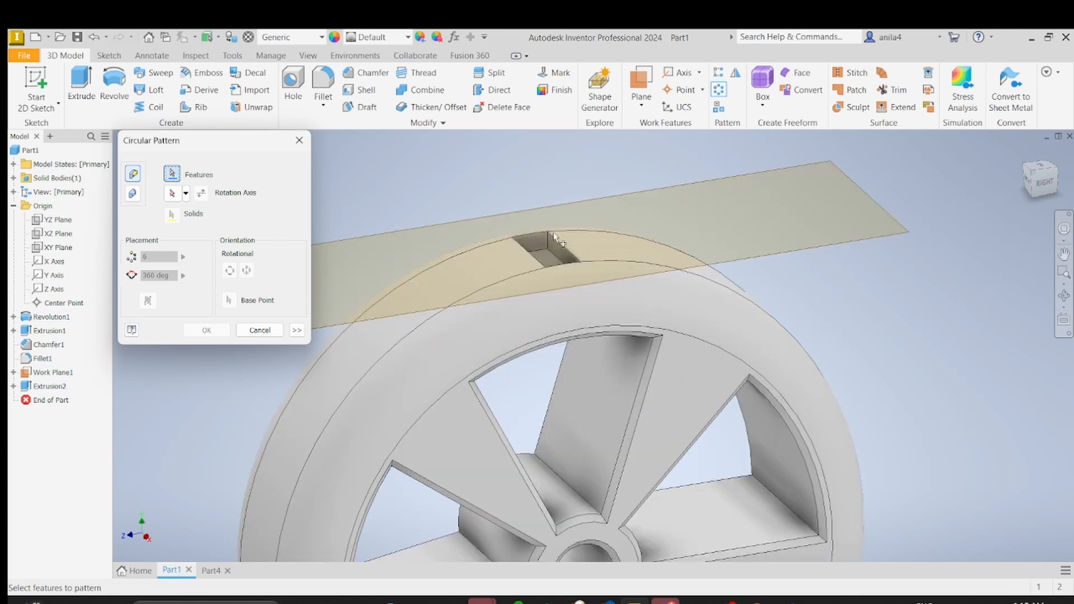
click(550, 253)
scroll(550, 252, down, 3)
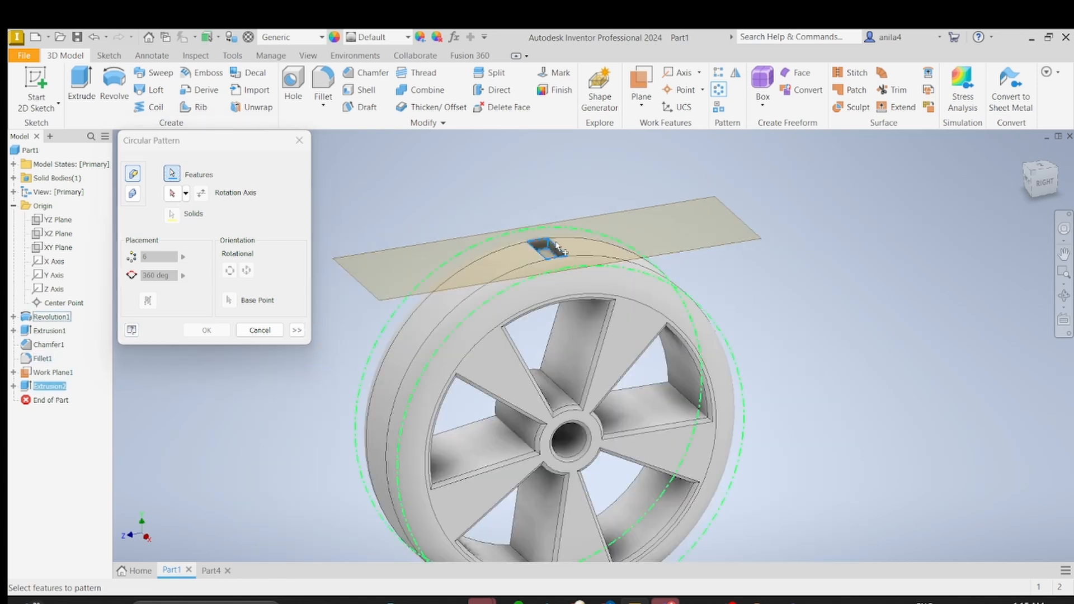
click(172, 194)
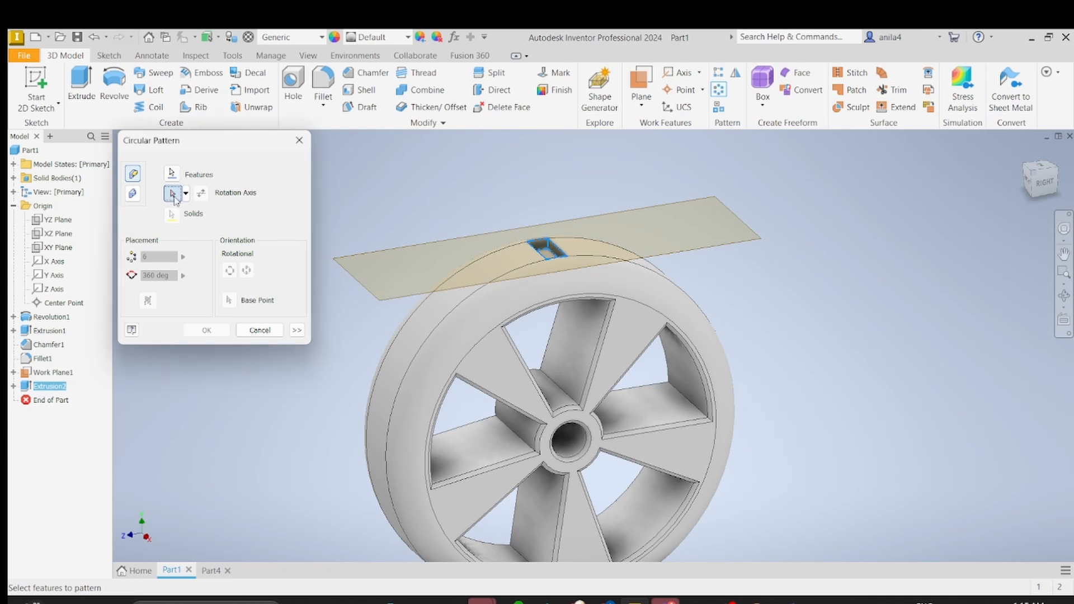
click(569, 442)
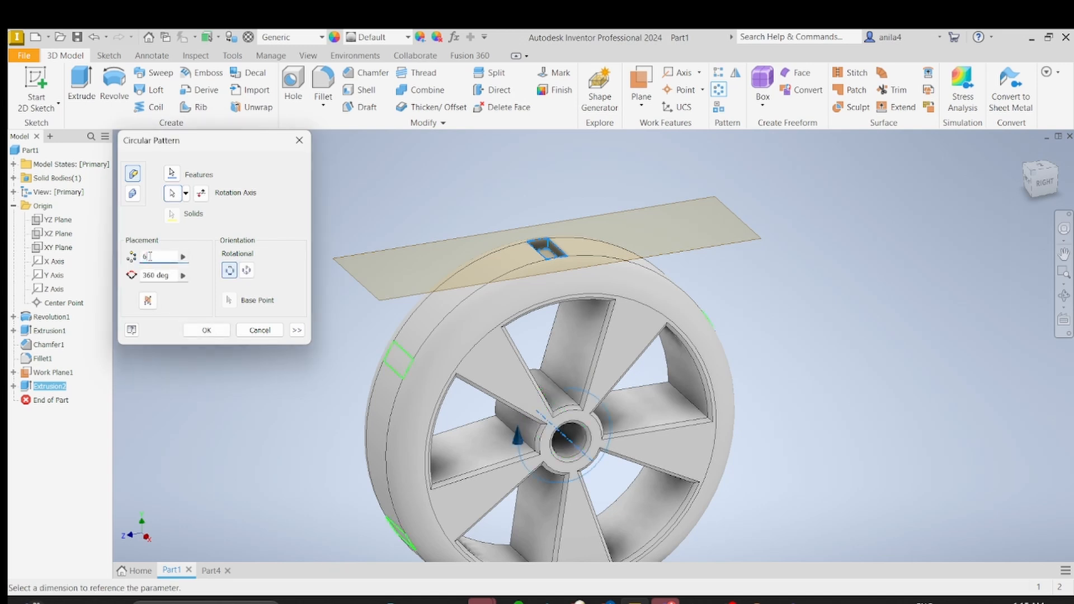
Step: Set the circular pattern to 35 occurrences over 360 degrees and create it
key(BackSpace)
text(3)
text(5)
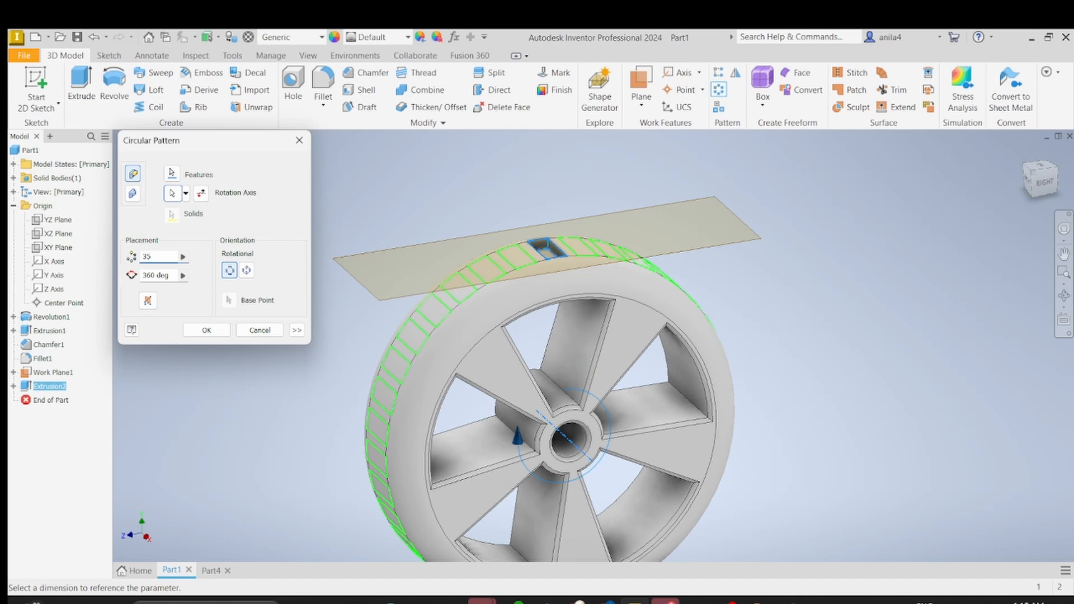
key(Return)
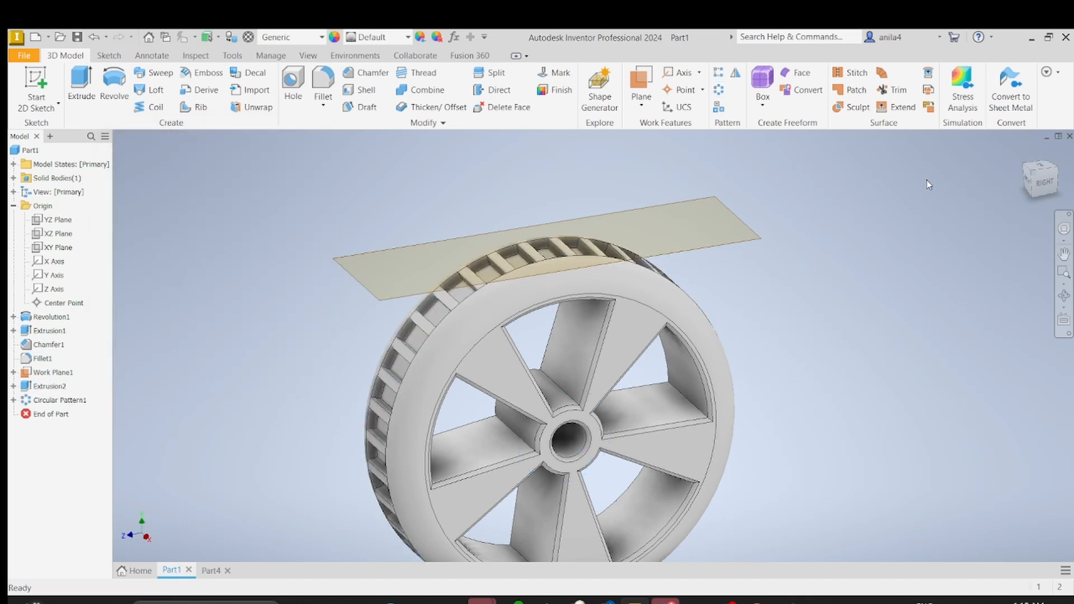
Step: Hide the work plane tangent to the tread
mouse_move(856, 285)
shift+middle_down()
mouse_move(645, 252)
mouse_move(672, 188)
mouse_move(800, 246)
mouse_move(935, 216)
mouse_move(839, 252)
shift+middle_up()
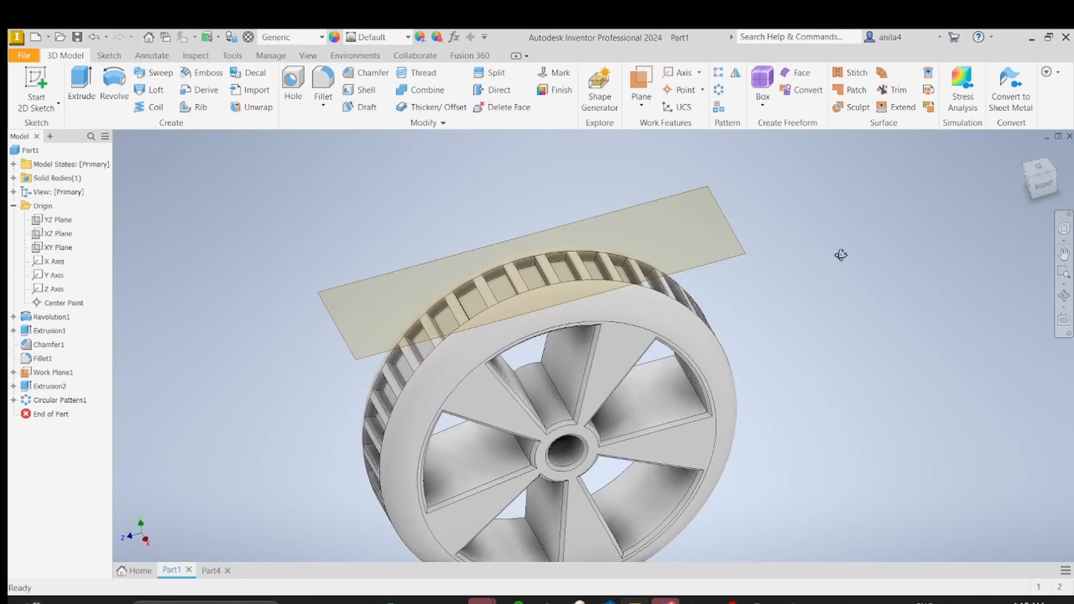
shift+middle_drag(371, 259, 649, 234)
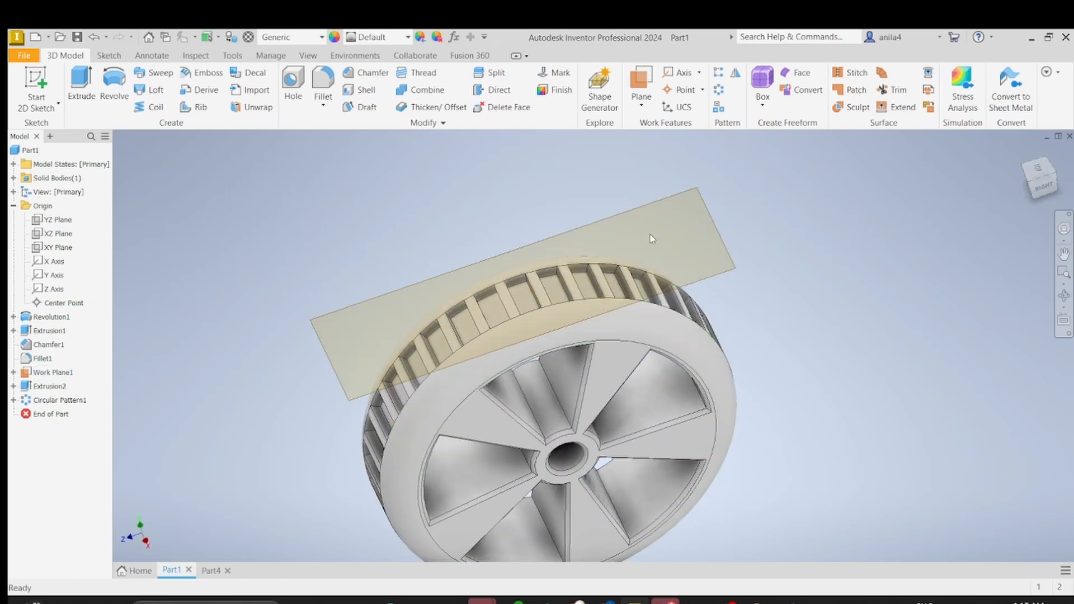
right_click(671, 202)
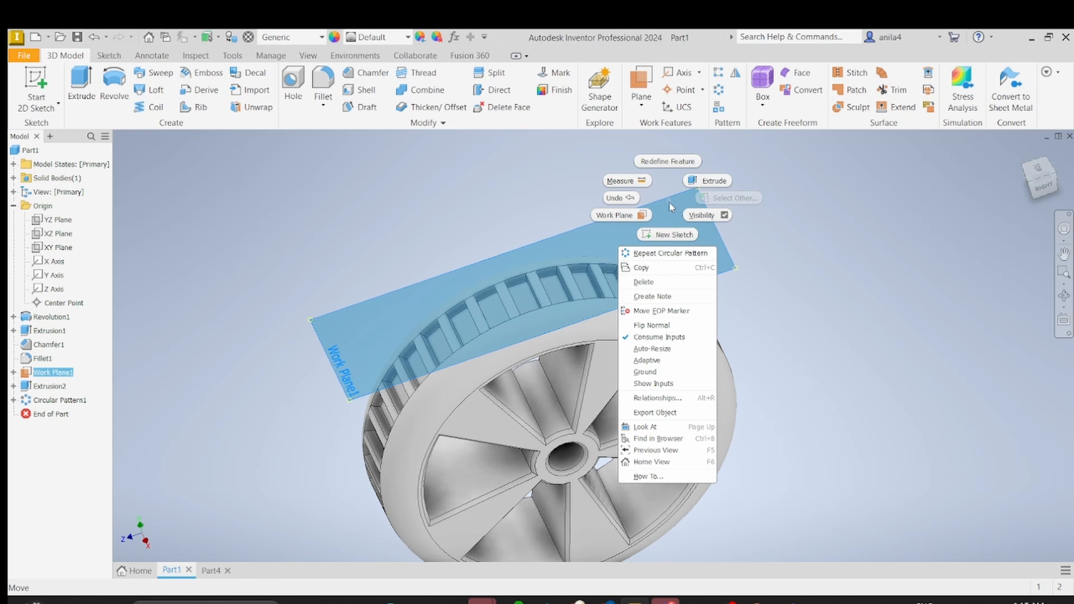
click(720, 217)
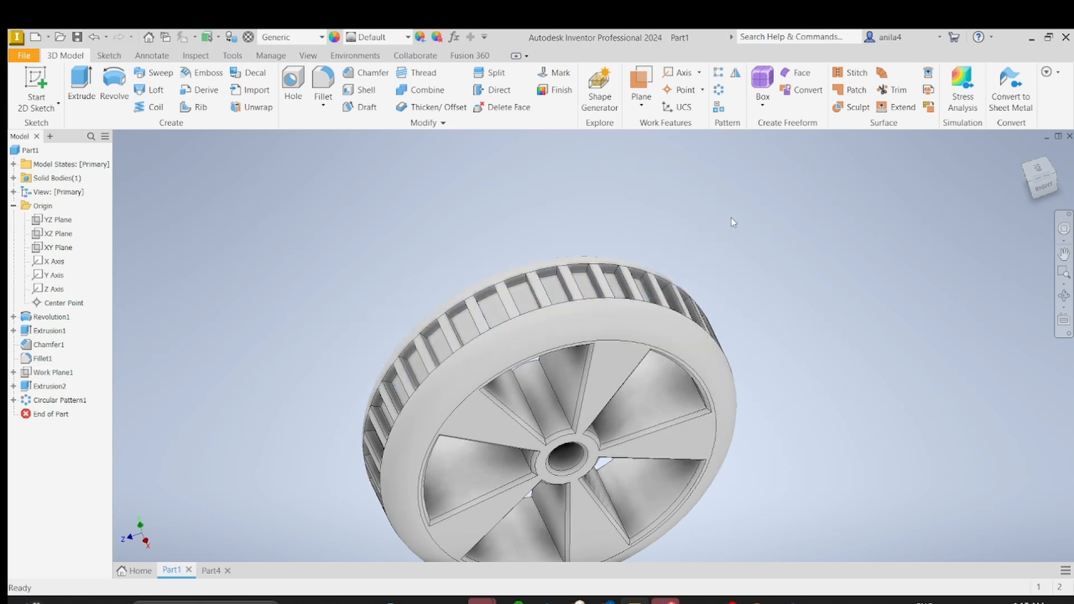
shift+middle_drag(761, 342, 615, 365)
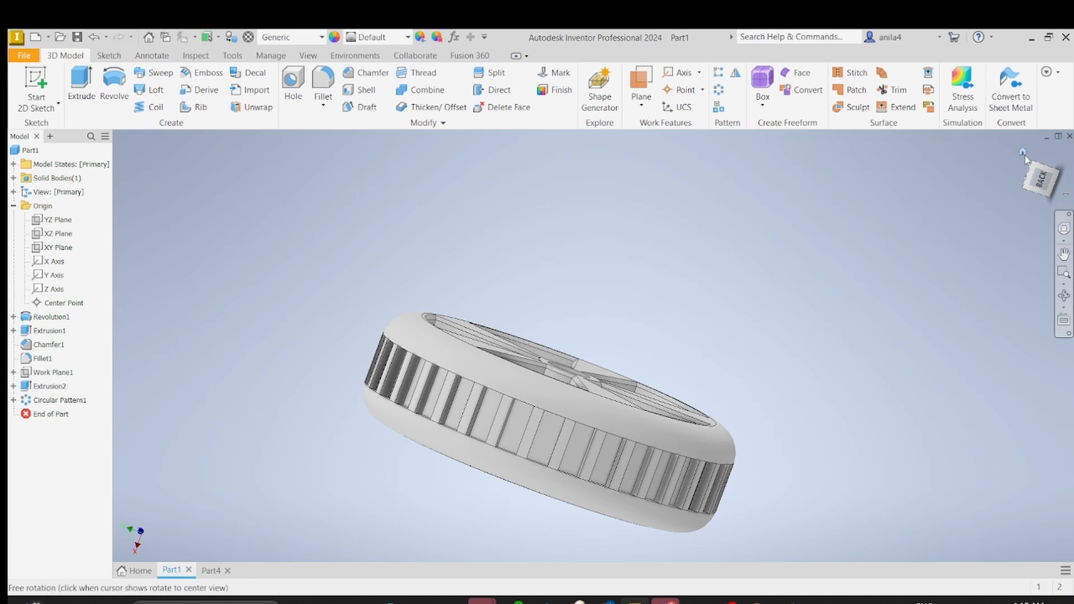
click(1020, 154)
shift+middle_drag(717, 295, 634, 372)
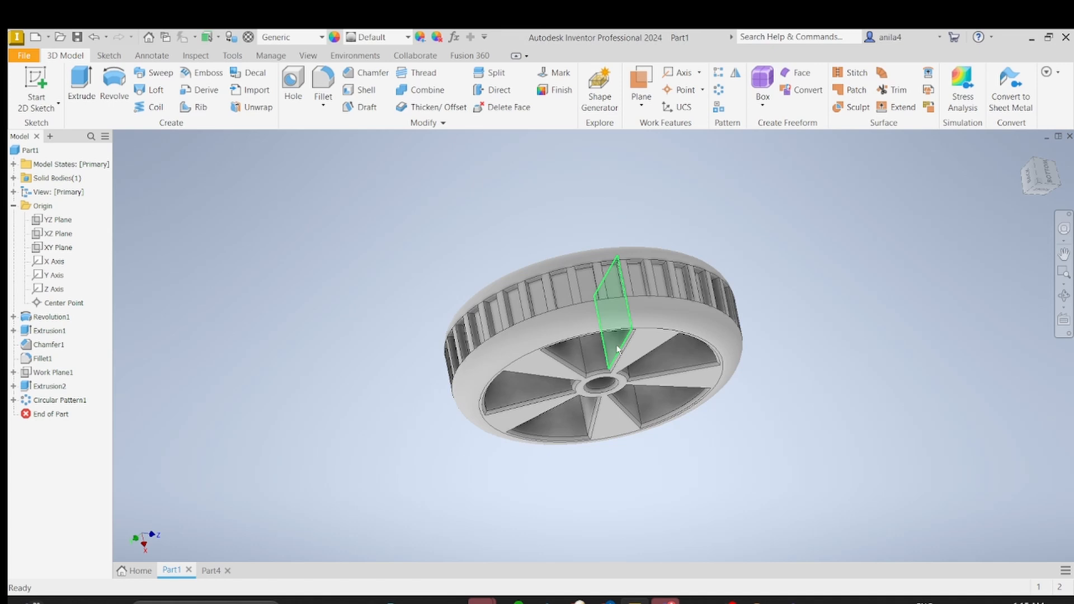
shift+middle_drag(617, 349, 638, 214)
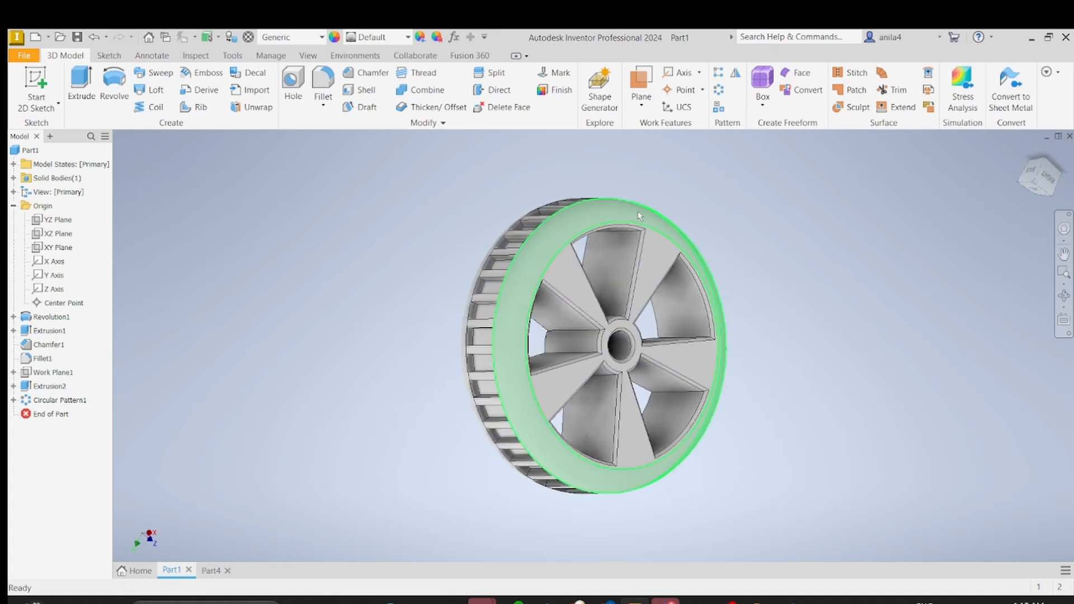